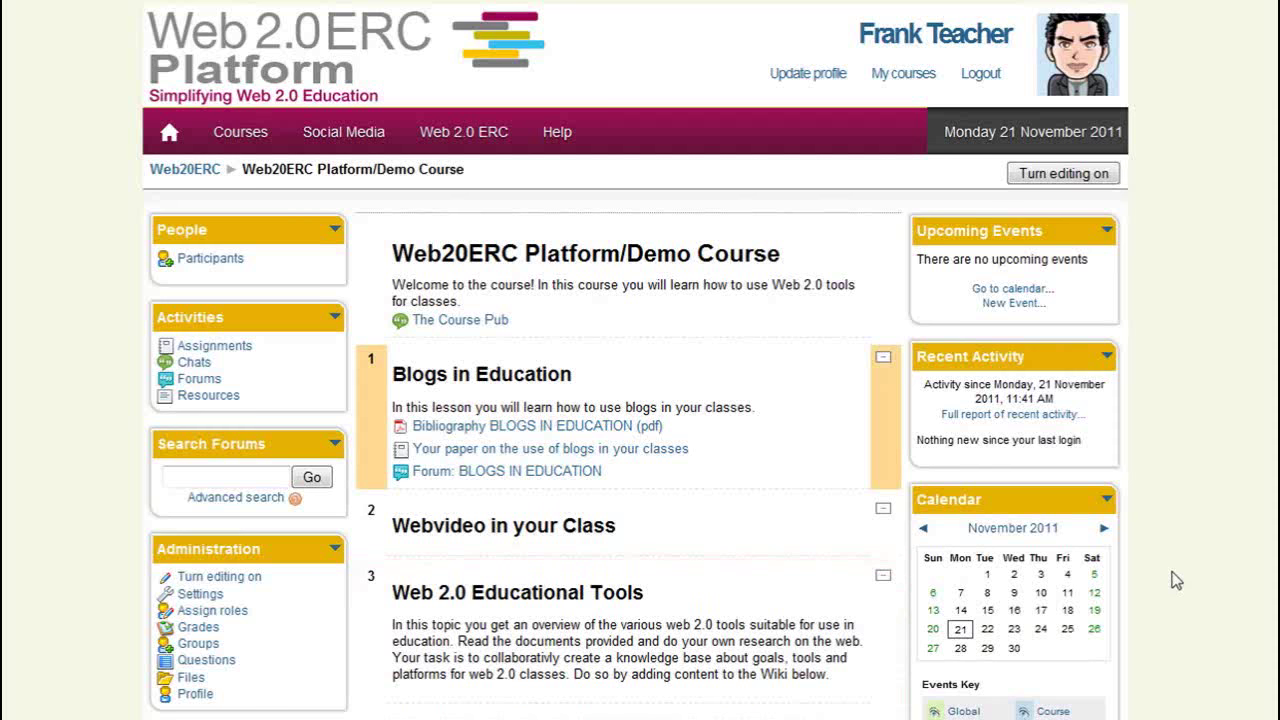
- Turn editing on and start adding a Wiki activity to topic 3, Web 2.0 Educational Tools
left_click(1066, 175)
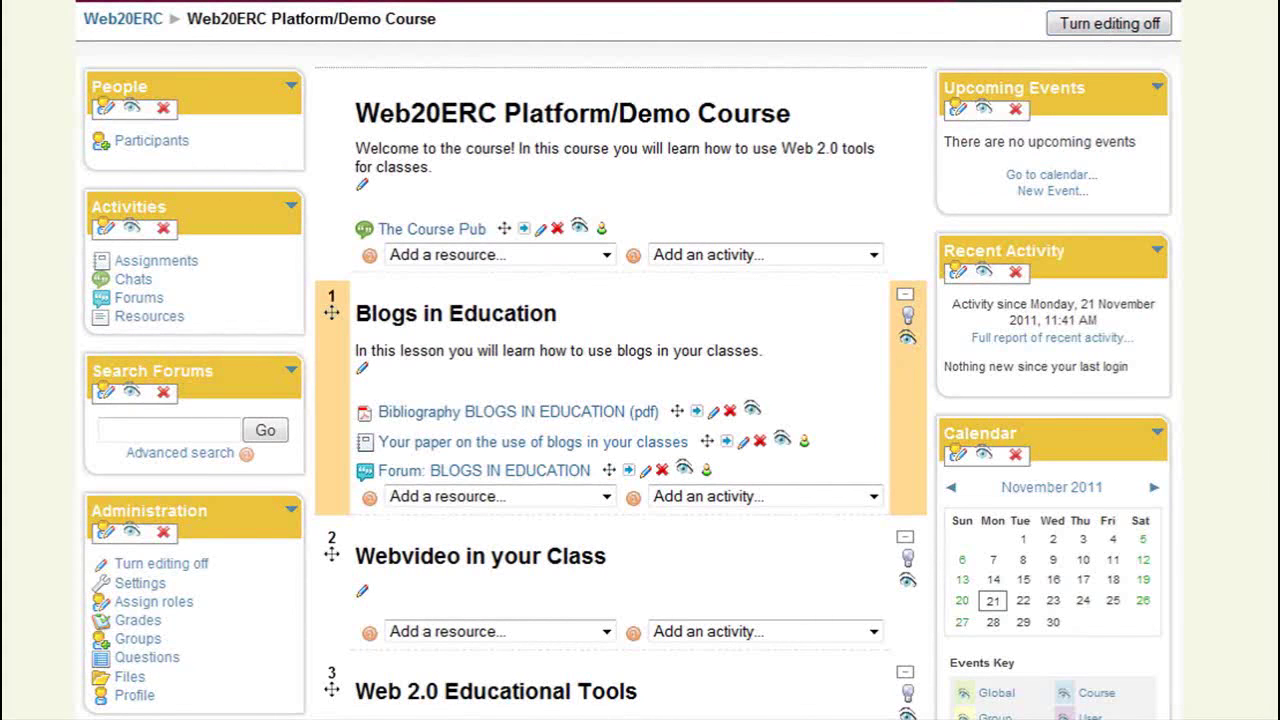
scroll(628, 360, "down", 6)
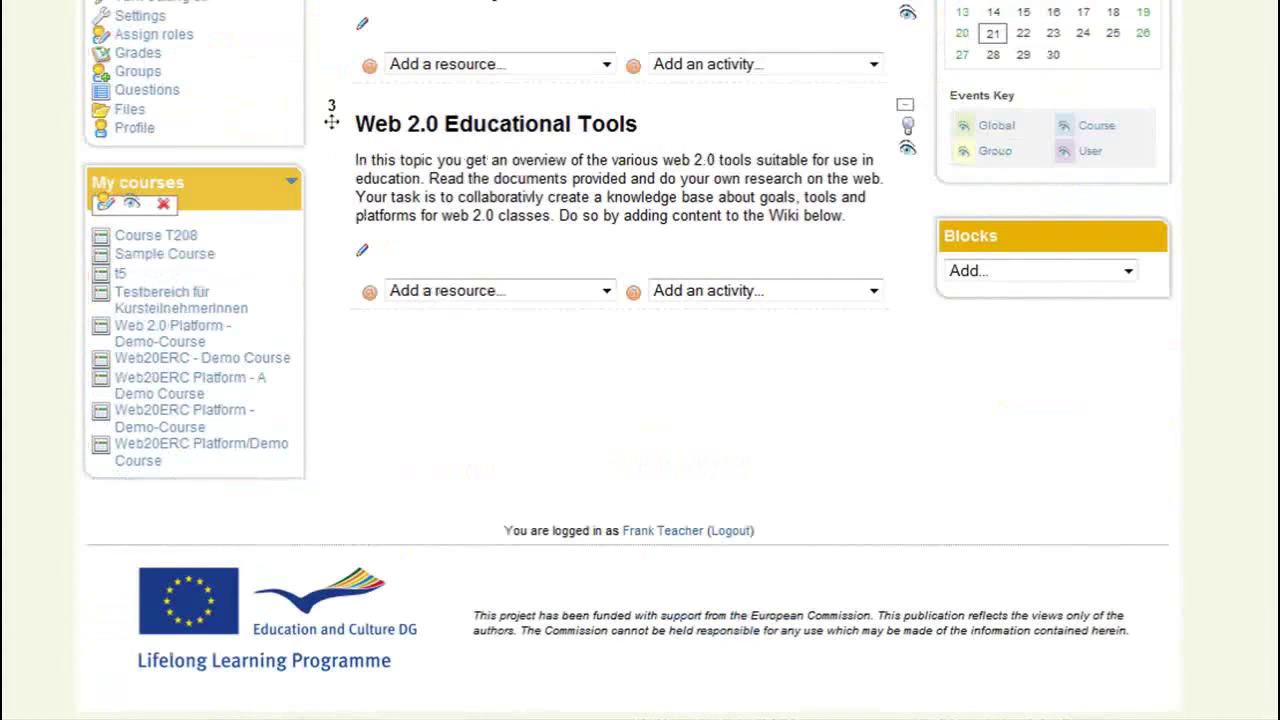
left_click(873, 290)
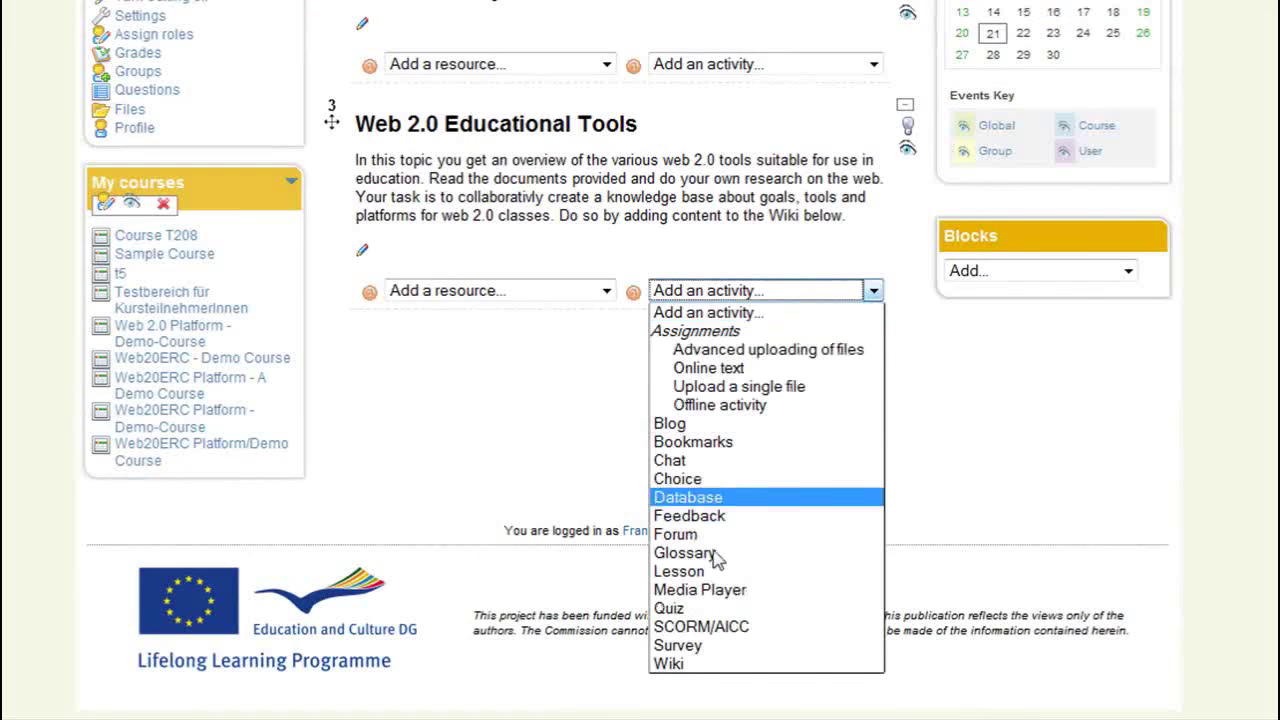
left_click(688, 664)
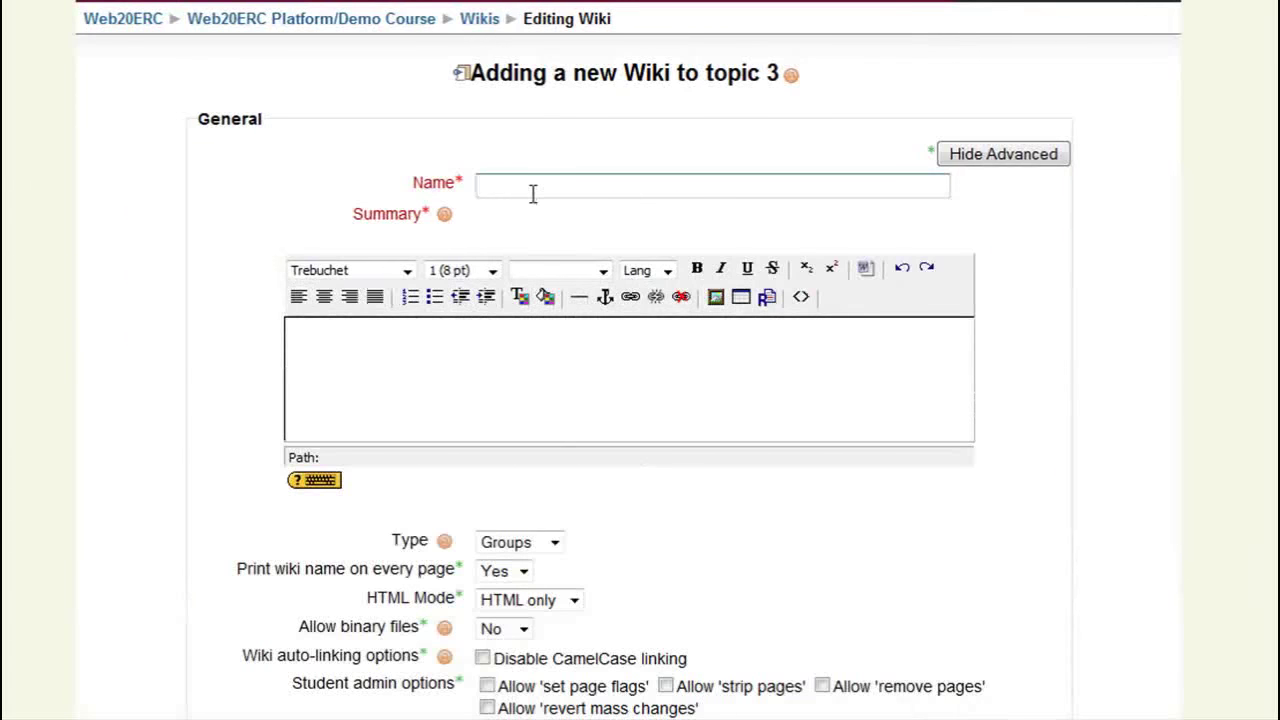
- Name it 'Web 2.0 Educational Tools - Wiki' and write a four-paragraph summary on editing and linking pages
type("Web 2.0 Educational Tools - Wiki")
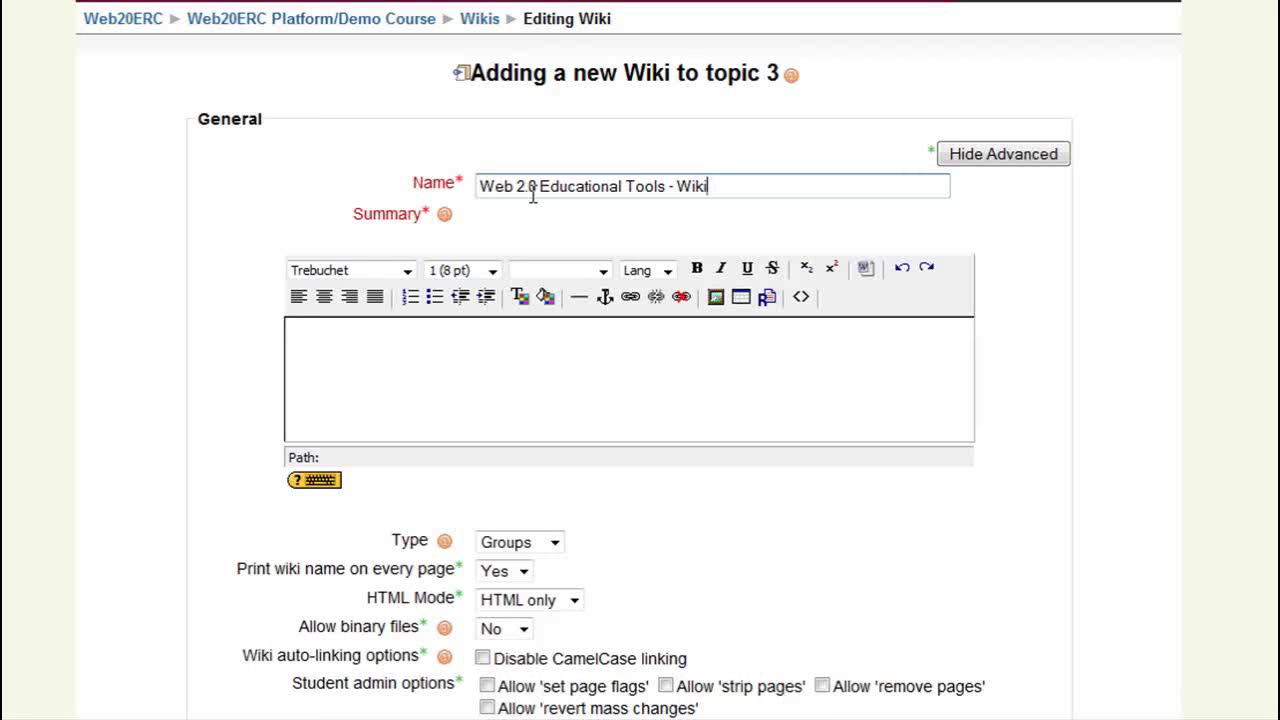
left_click(443, 352)
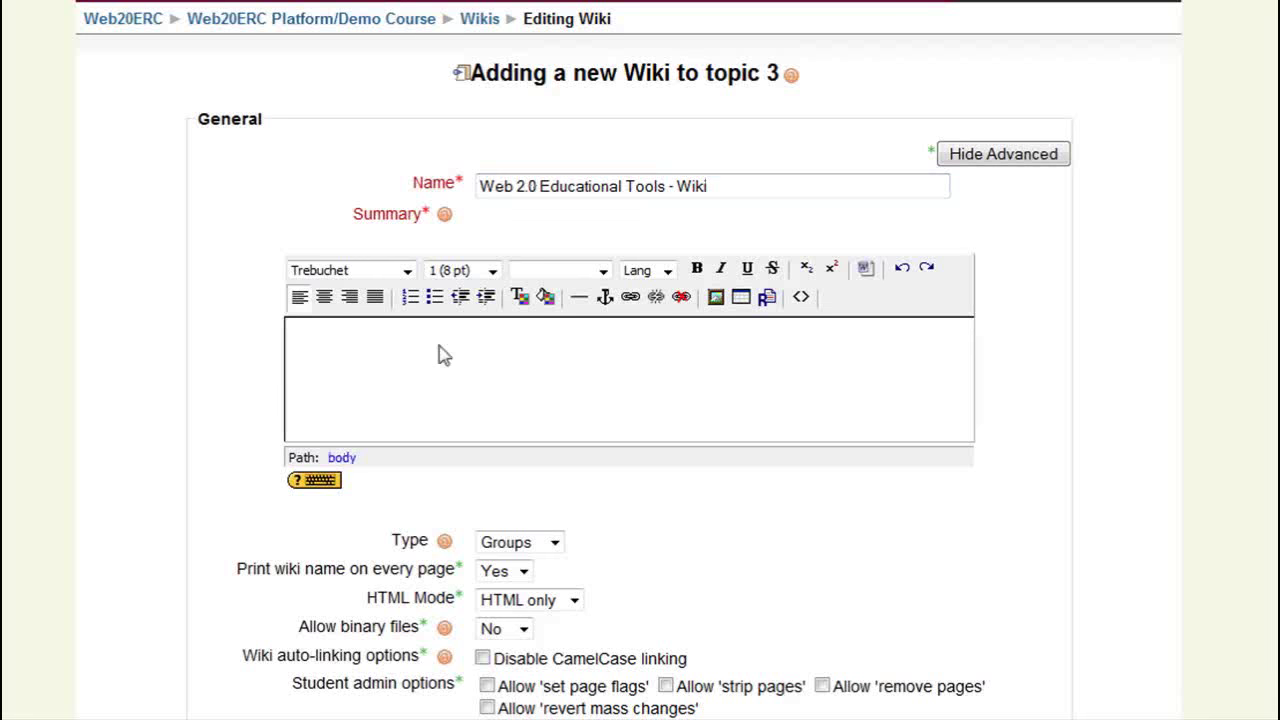
type("This Wiki provides an overview about goals of Web 2.0 education, about Web 2.0 tools and about free platforms p")
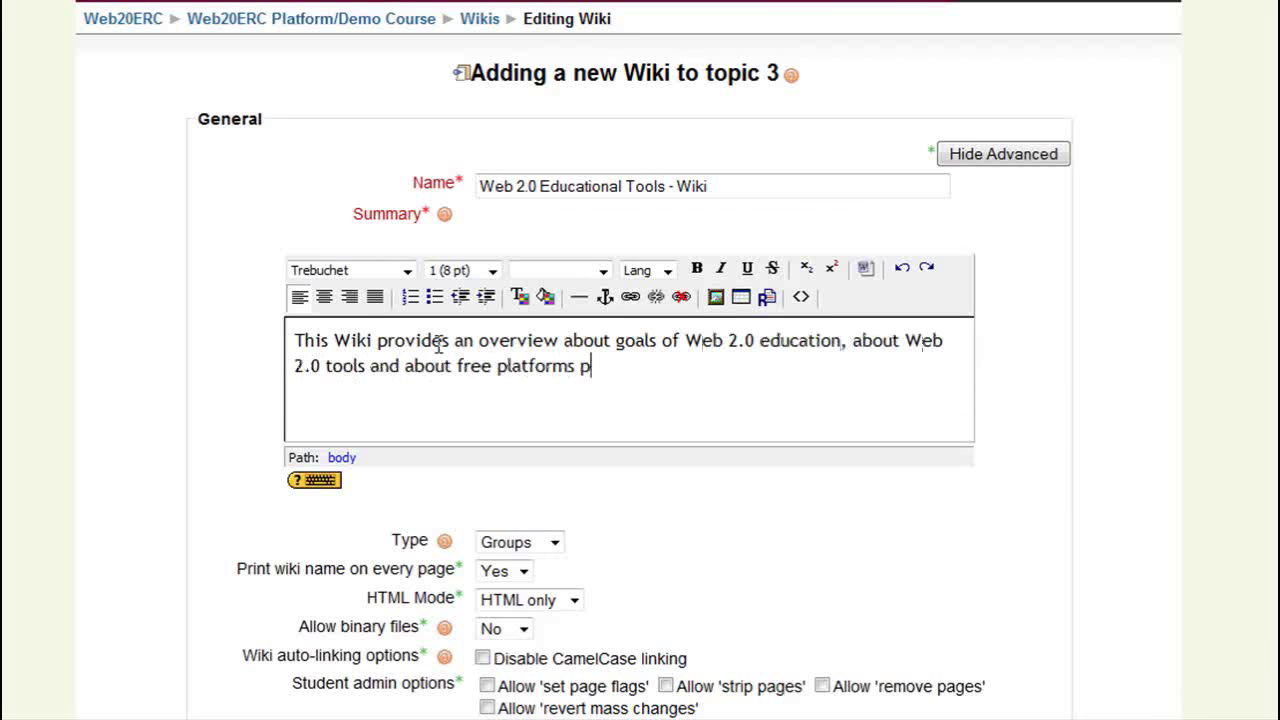
type("roviding Web 2.0 services.")
key("Return")
type("Use the EDIT link ")
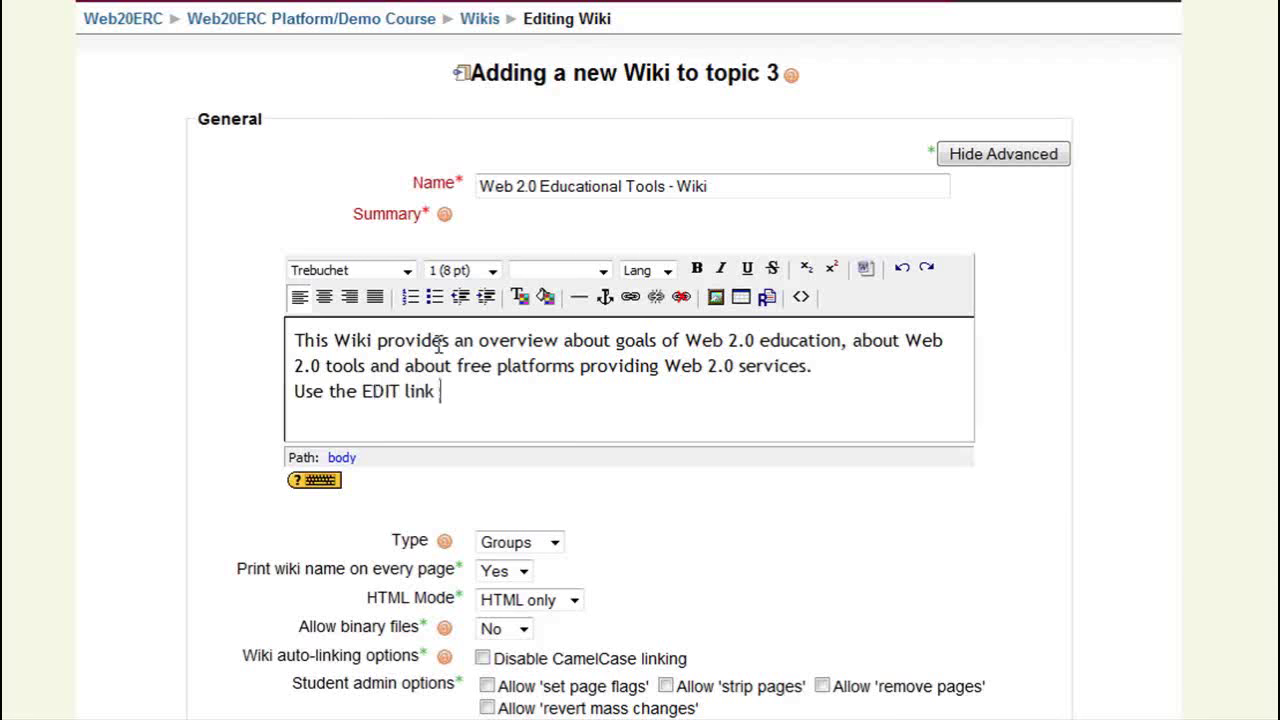
type("at the top of each wiki page to add content to existing pages.")
key("Return")
type("To create new pages")
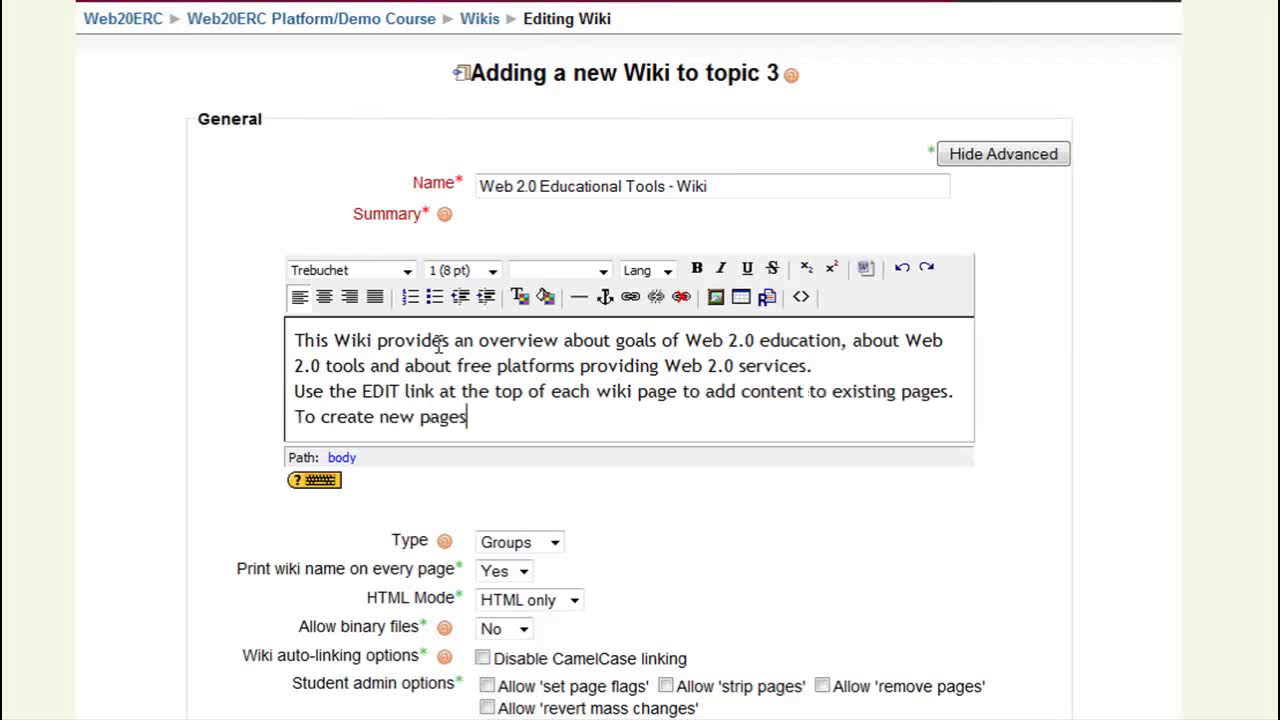
type(" and link to them insert the title of the new page into an existing page and")
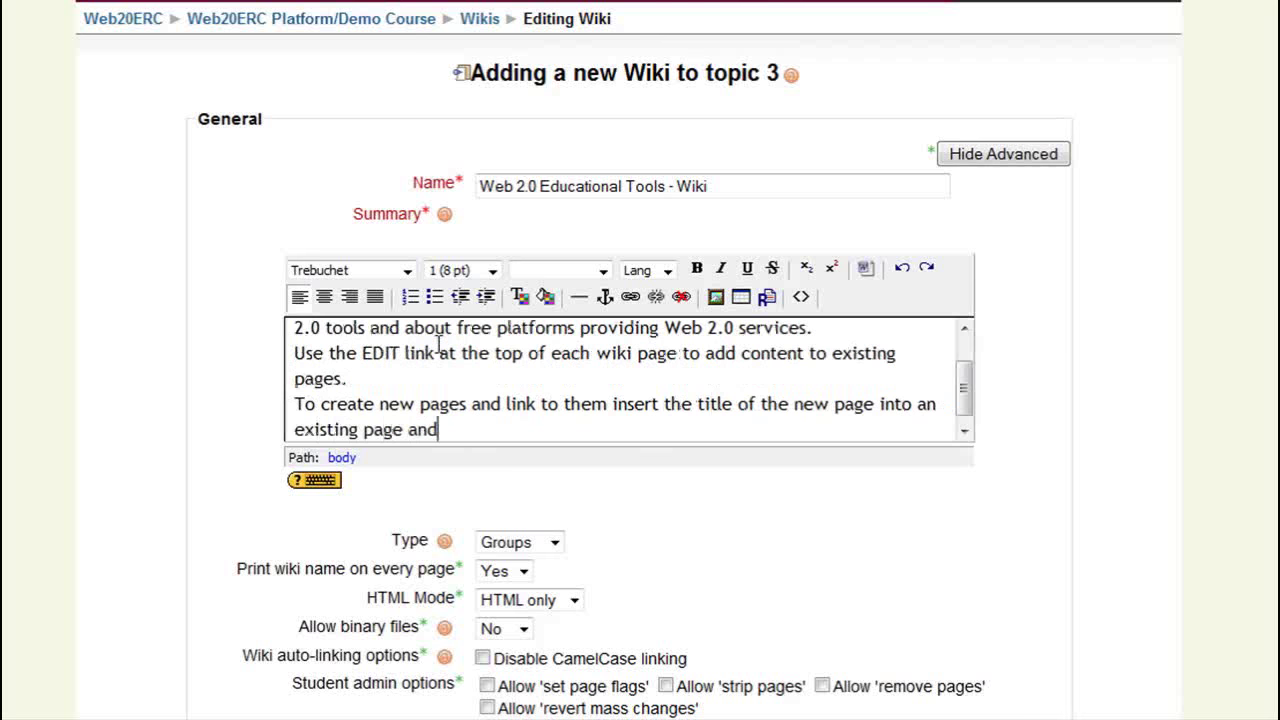
type(" enclose it in square brackets.")
key("Return")
type("After saving the page you'll")
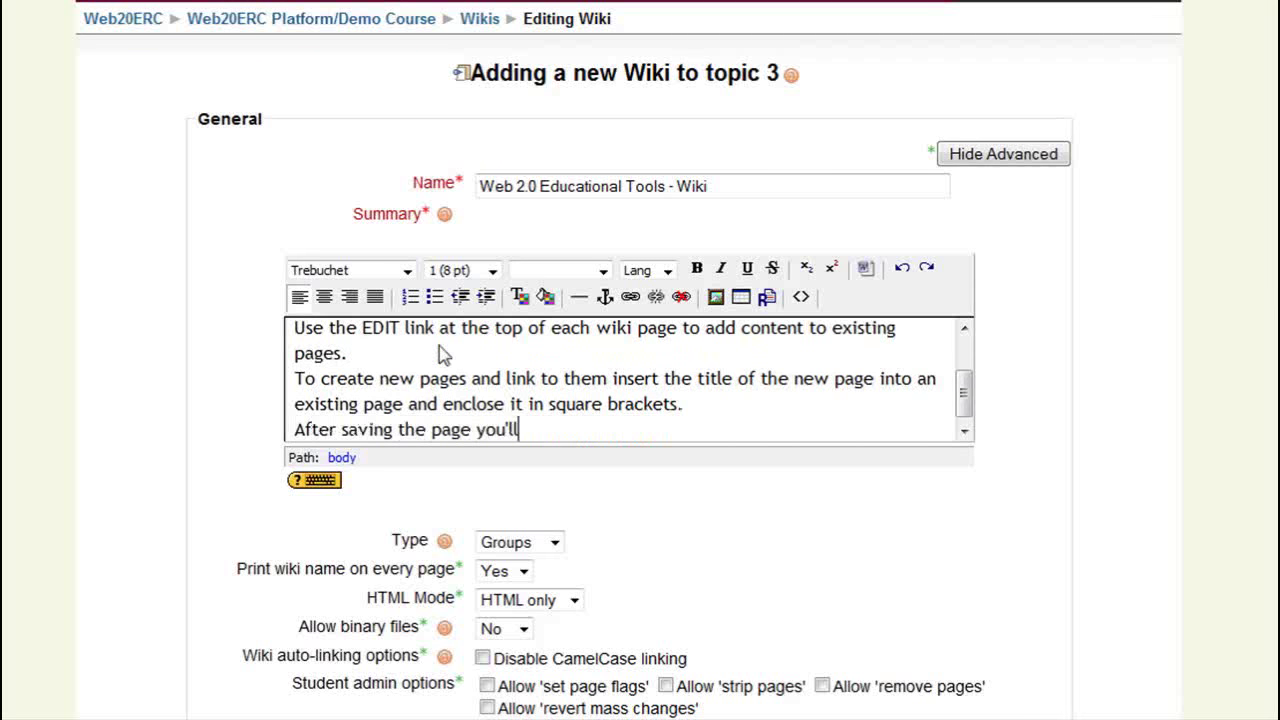
type(" find a question mark after the title of the new page. Click on it to open the empty ne")
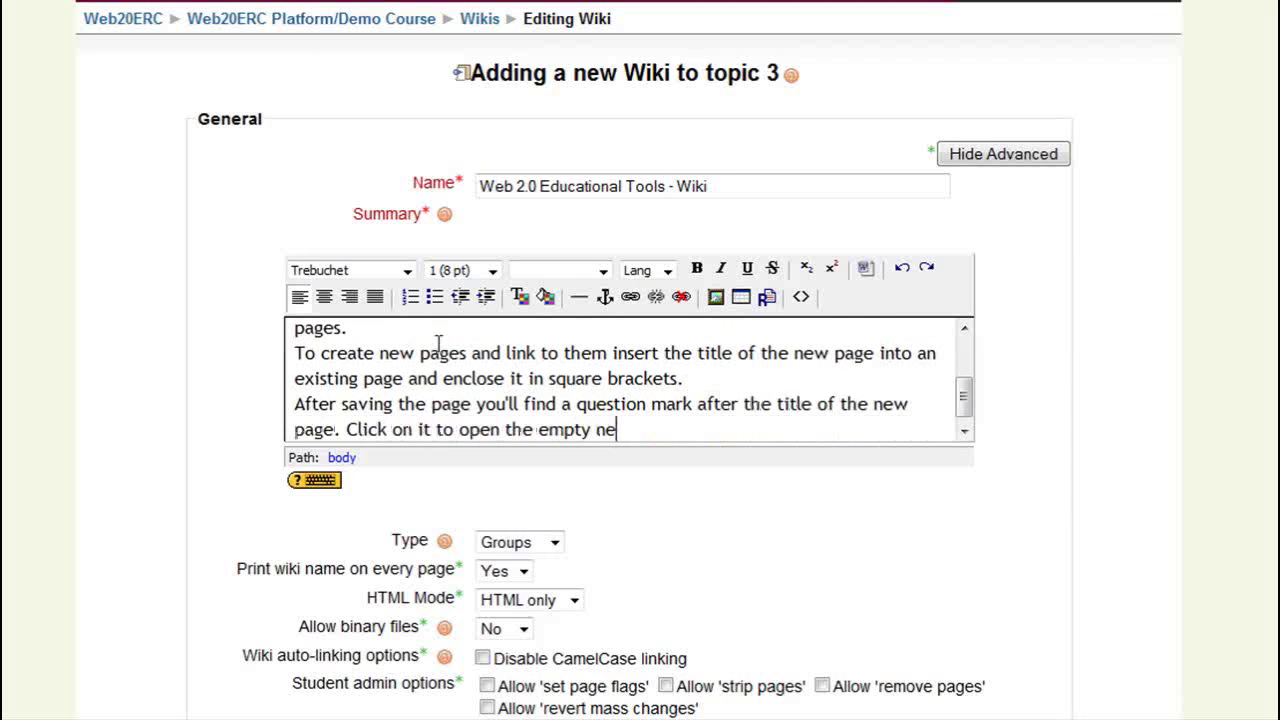
type("w page and add content to it.")
scroll(438, 343, "down", 5)
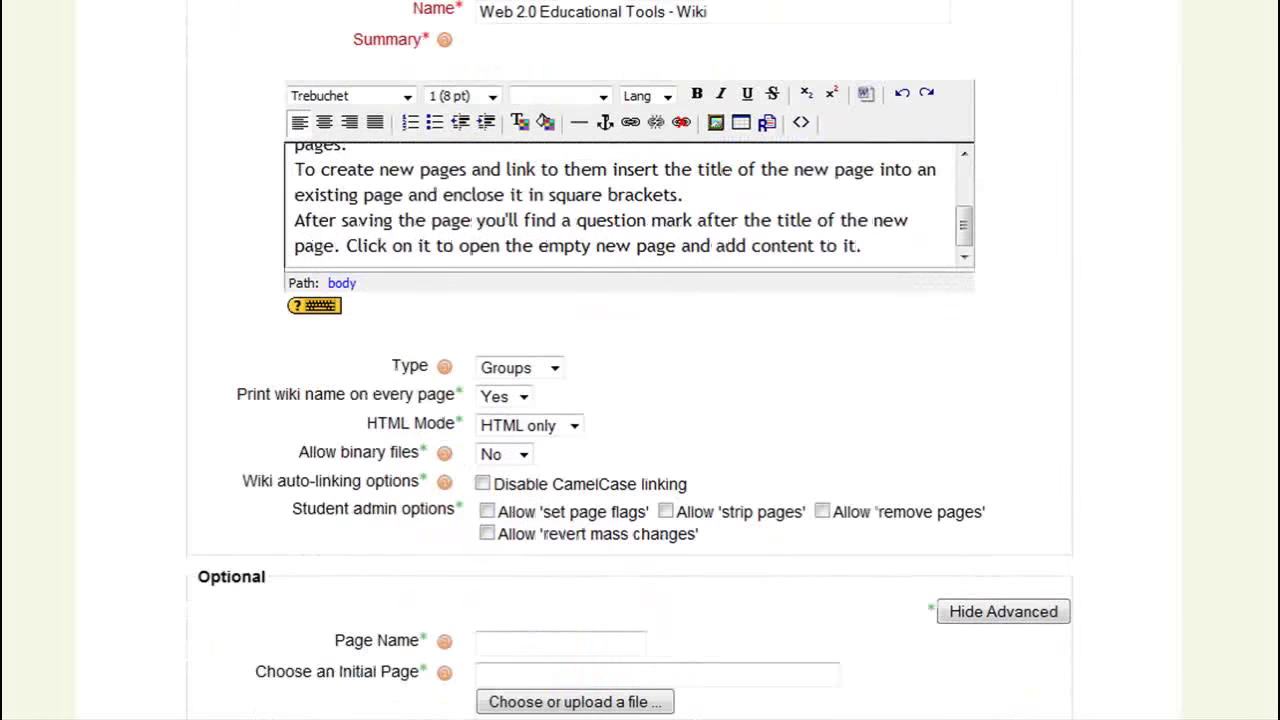
- Keep CamelCase linking enabled and save the wiki with its remaining default options
scroll(640, 360, "down", 2)
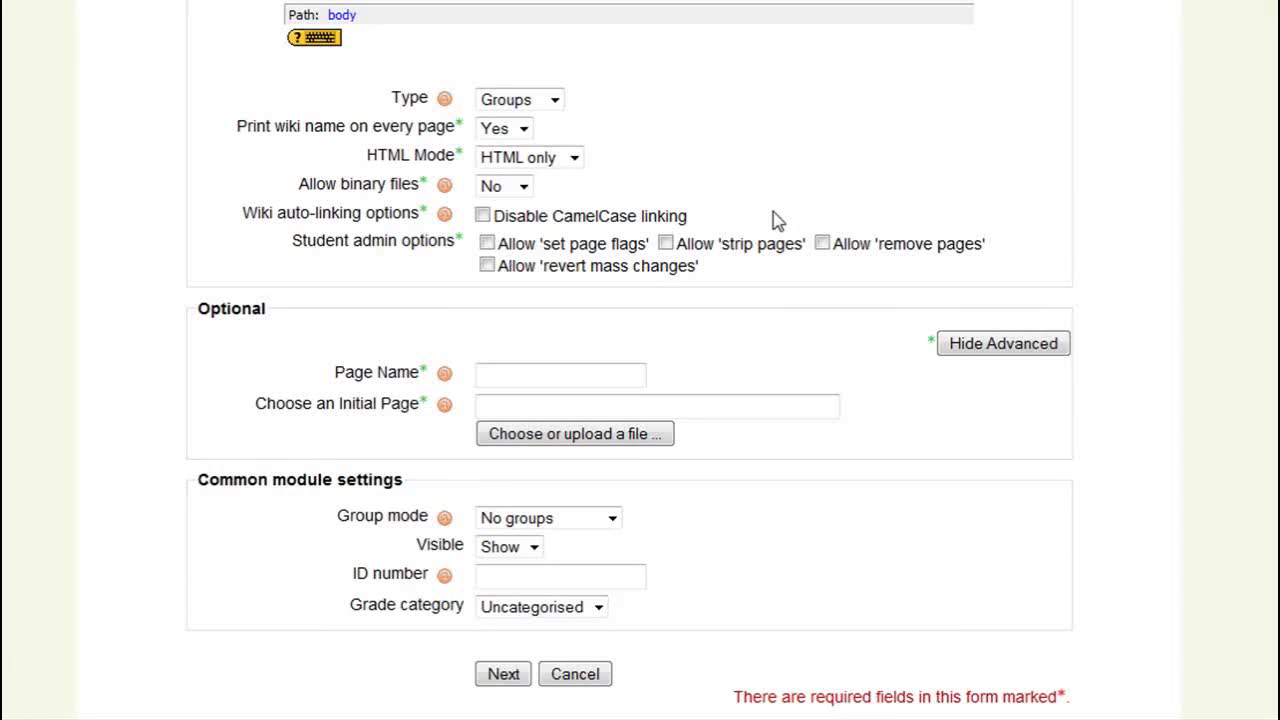
left_click(488, 215)
left_click(483, 214)
left_click(505, 674)
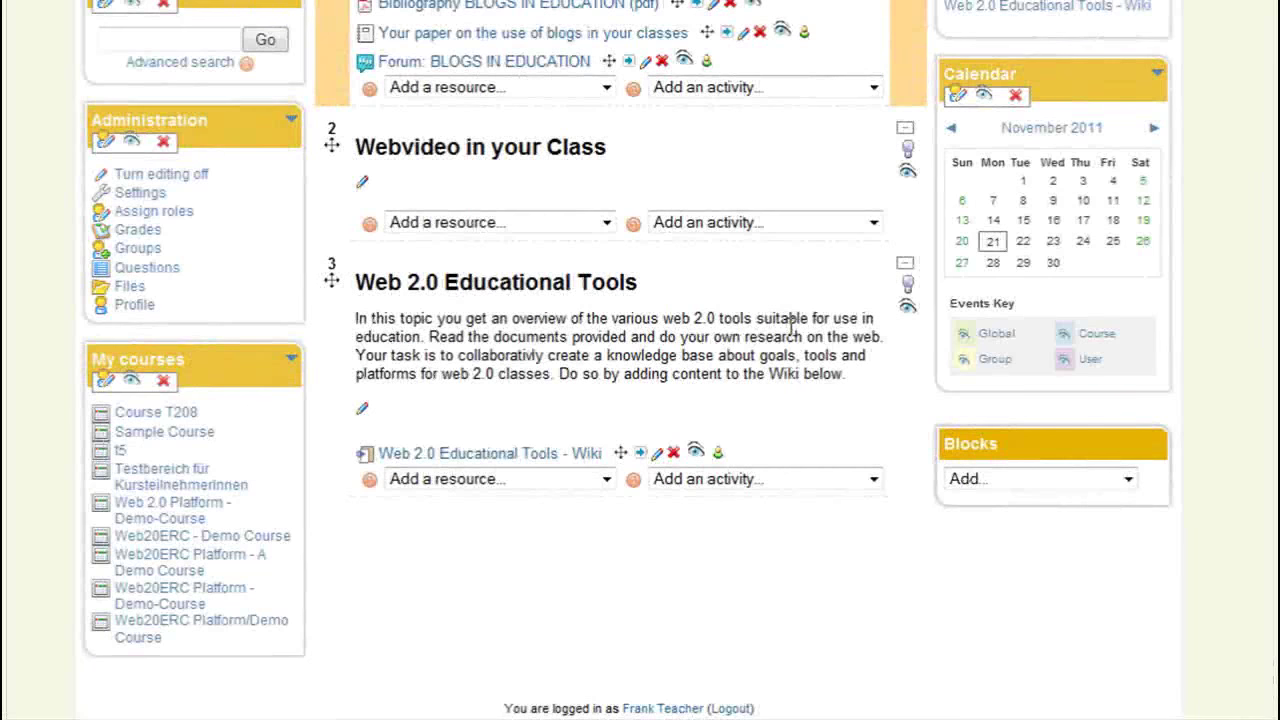
- On the wiki's first page, enter [Goals], [Tools] and PlatForms lines, each with a one-line description
left_click(545, 455)
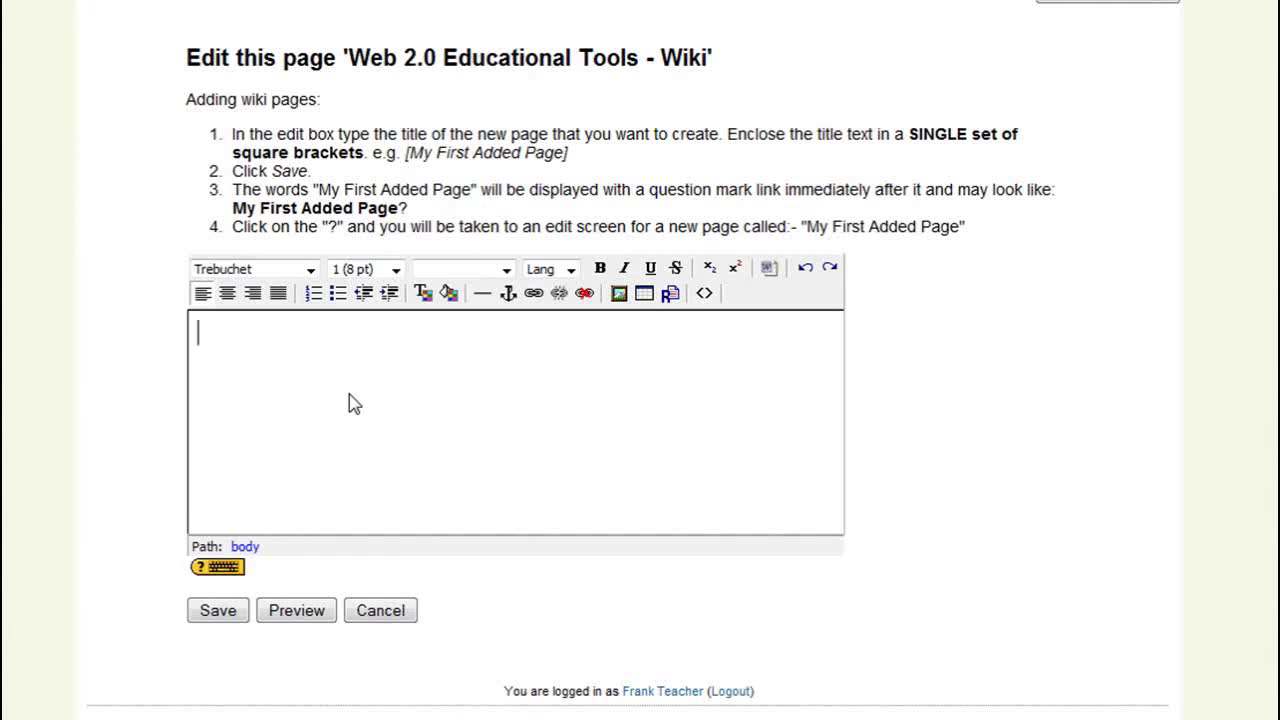
type("[Goals]")
key("Return")
type("In this Wiki we des")
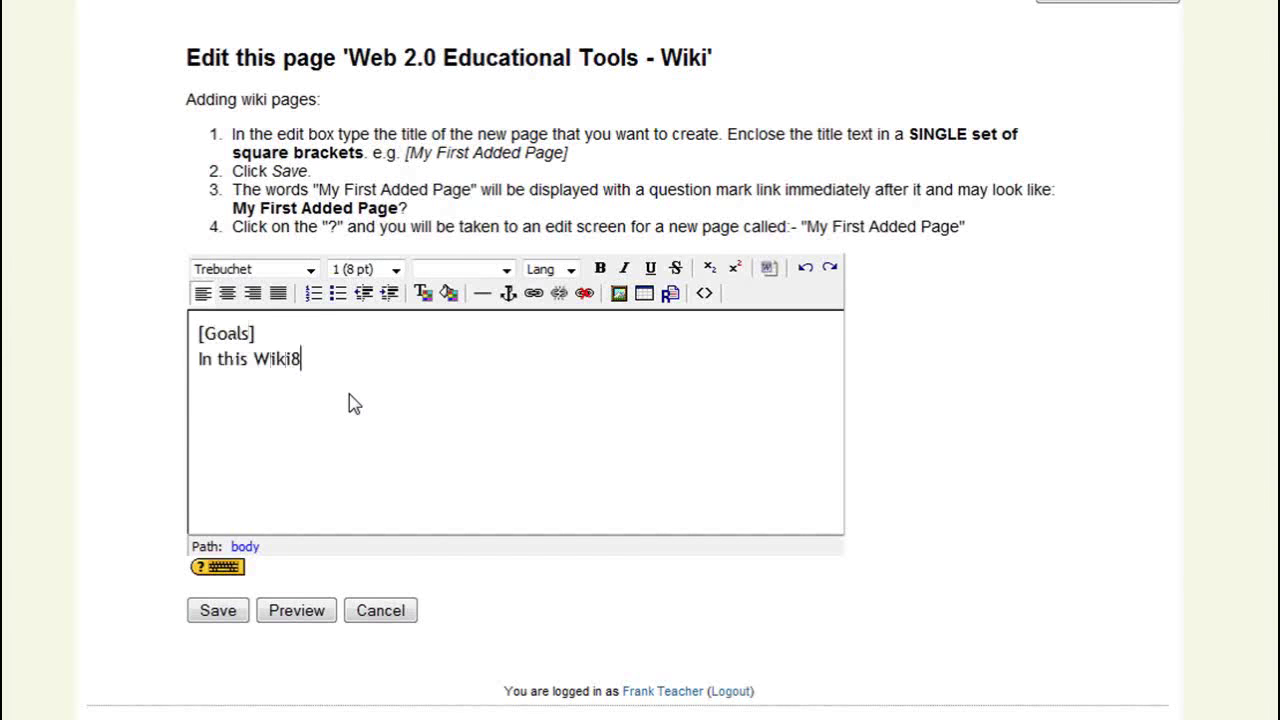
type("cribe goals educator")
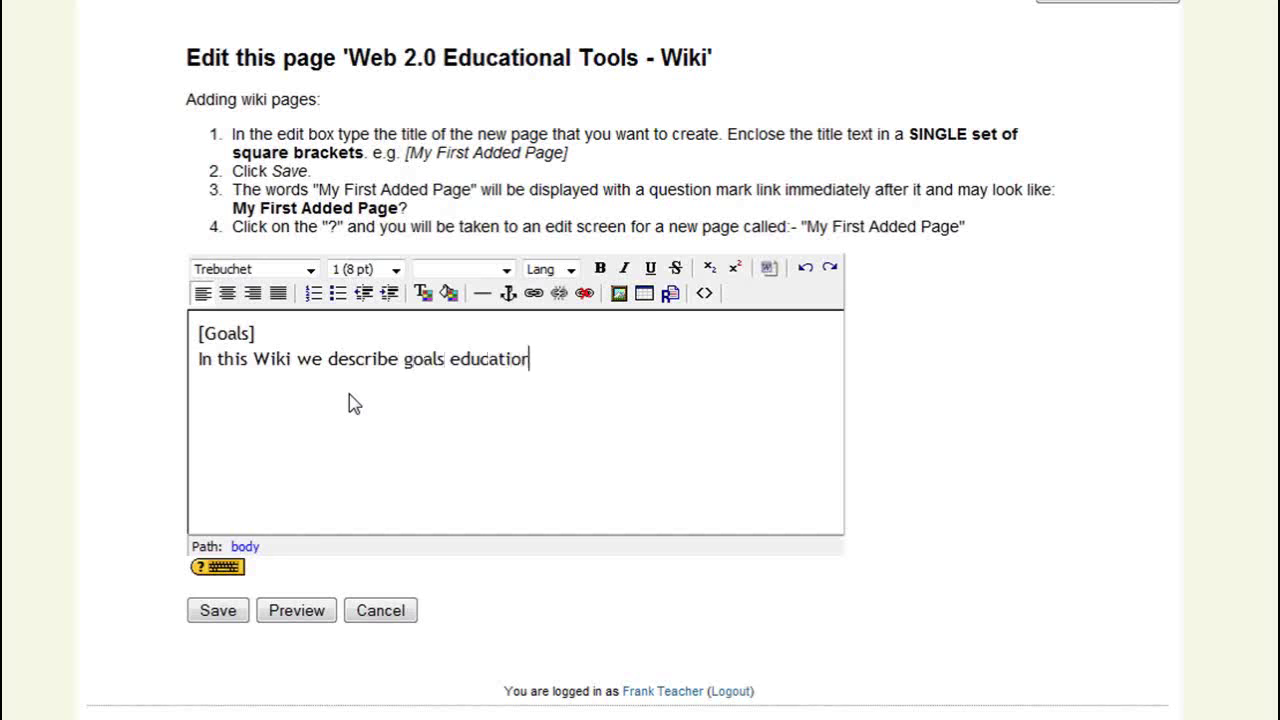
type("s can pursue using ")
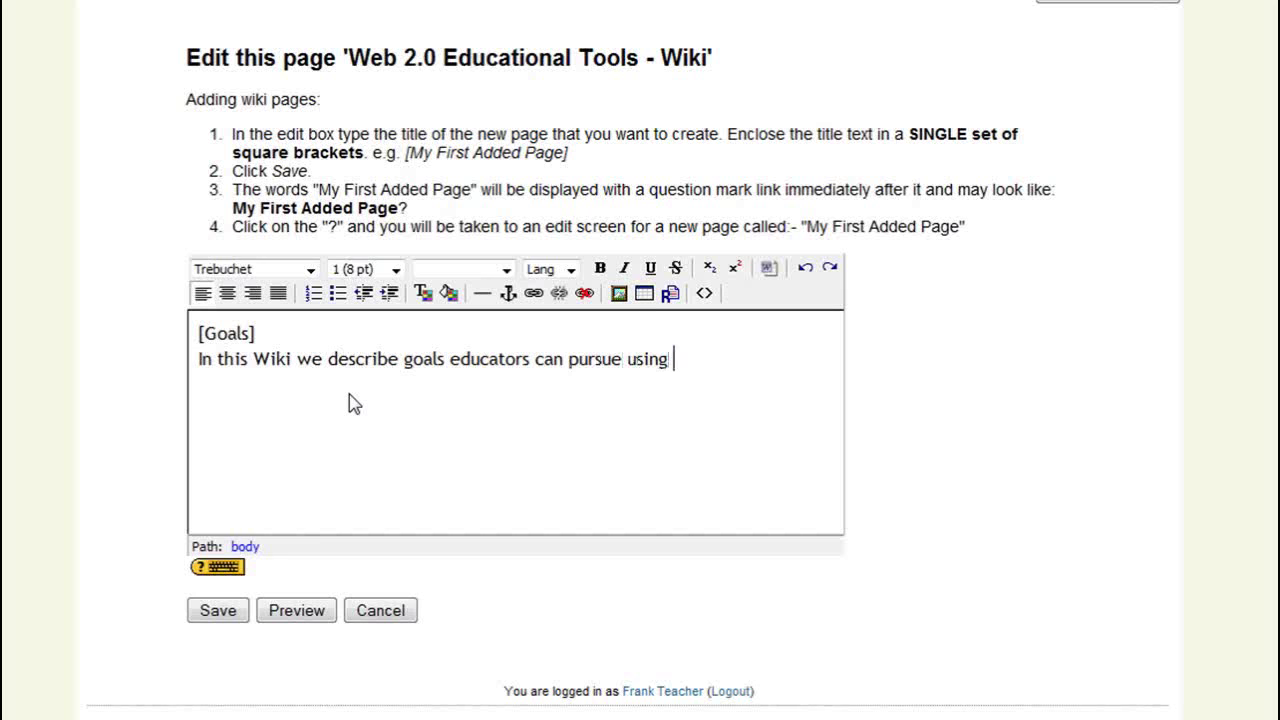
type("Web 2.0 tools.")
key("Return")
type("[Tools]")
key("Return")
type("We list and describe")
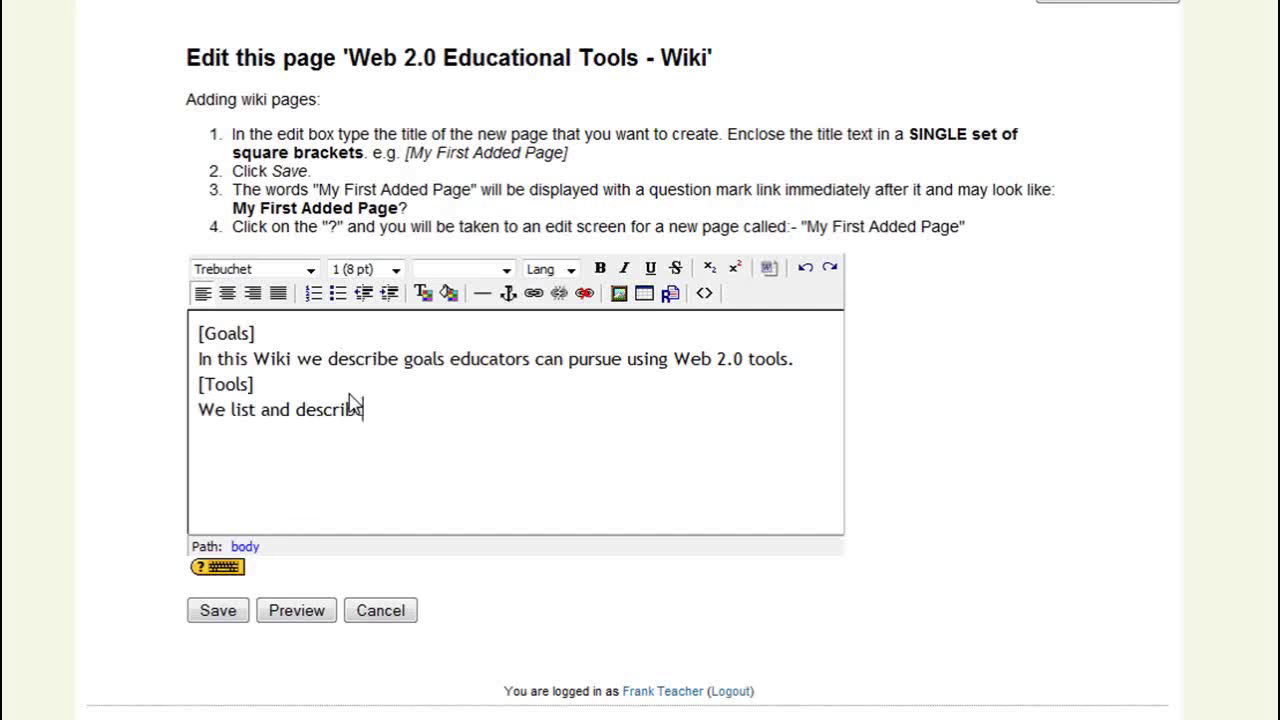
type(" the most important tools.")
key("Return")
type("PlatForms")
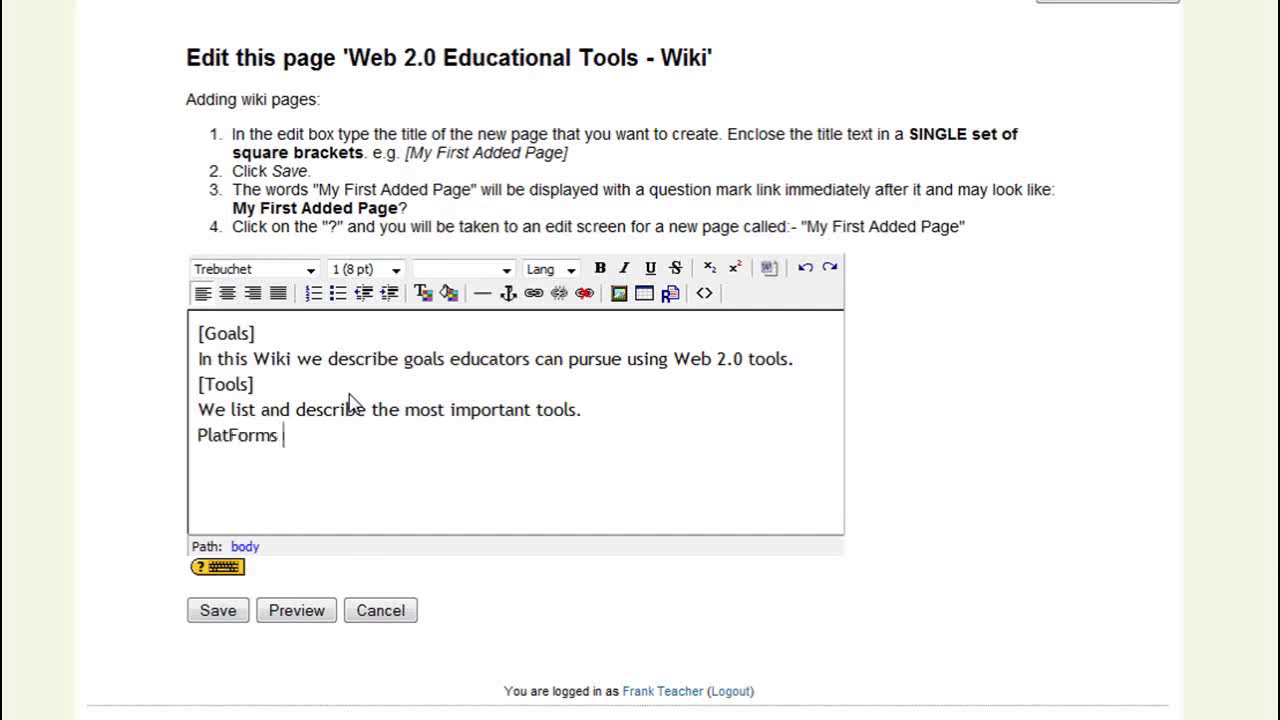
key("Return")
type("We create")
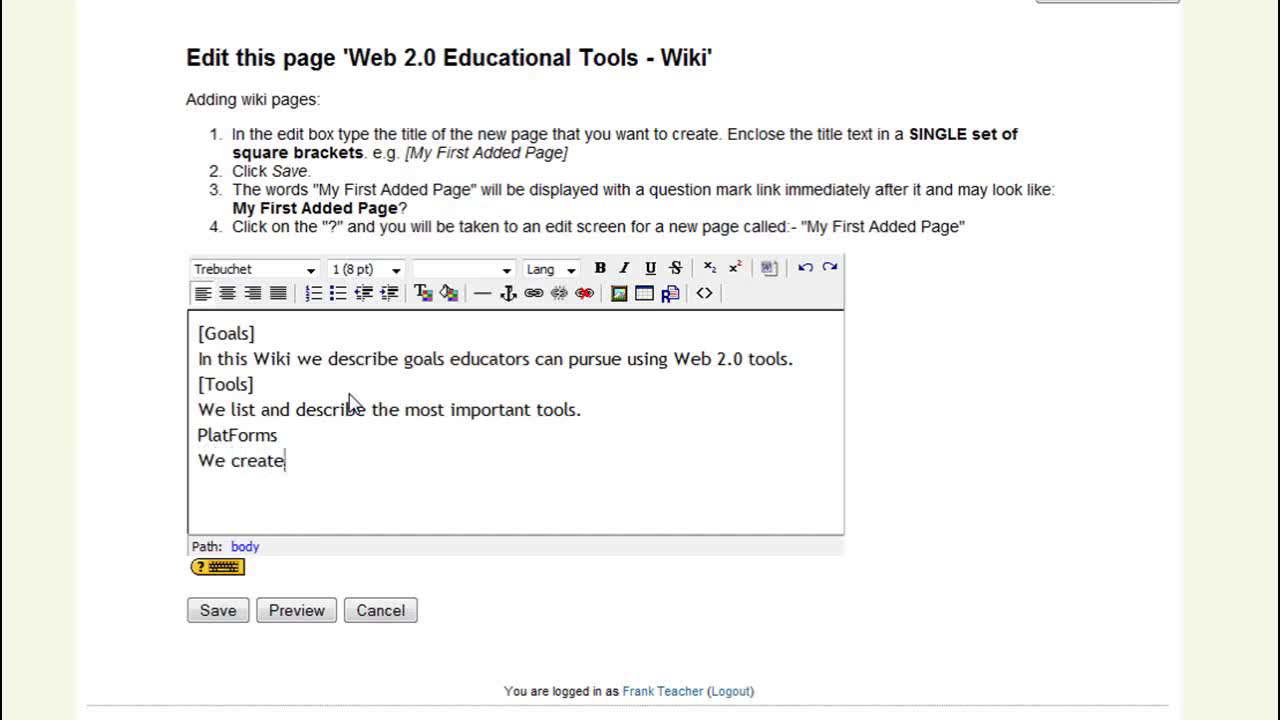
type(" a list of free platforms tthat provide services for the ")
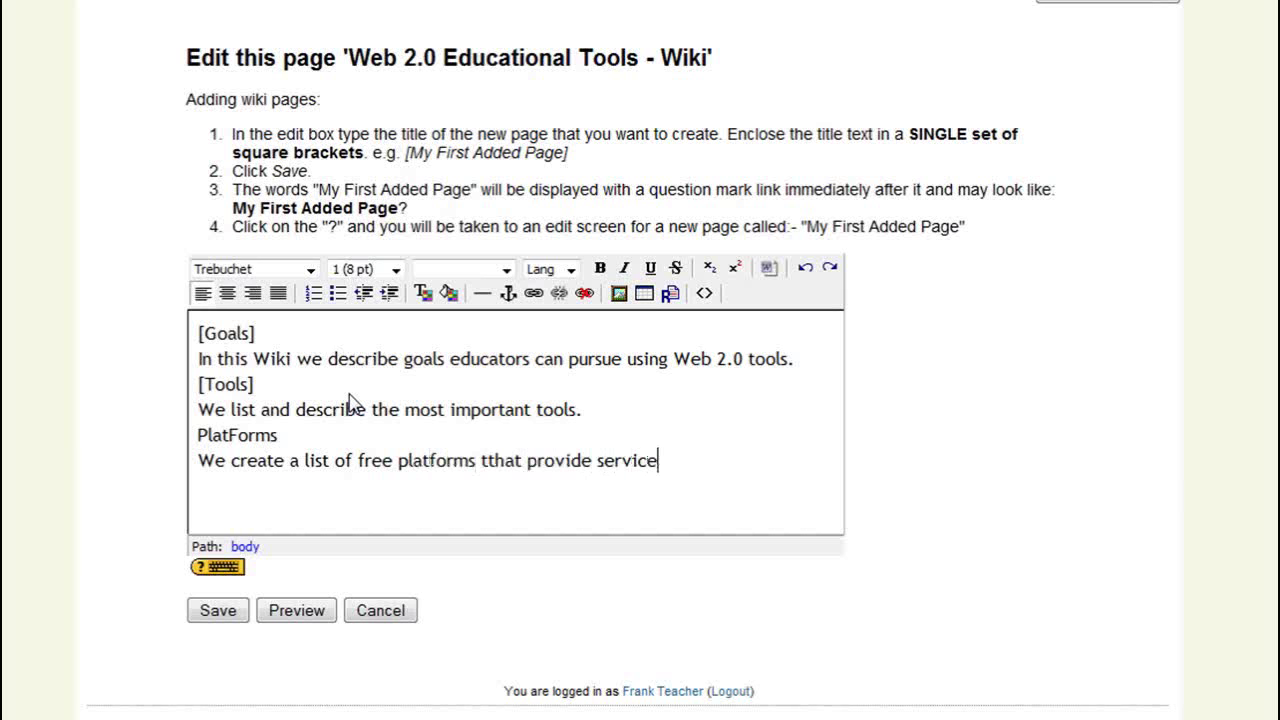
type("use of Web 2.0 tools.")
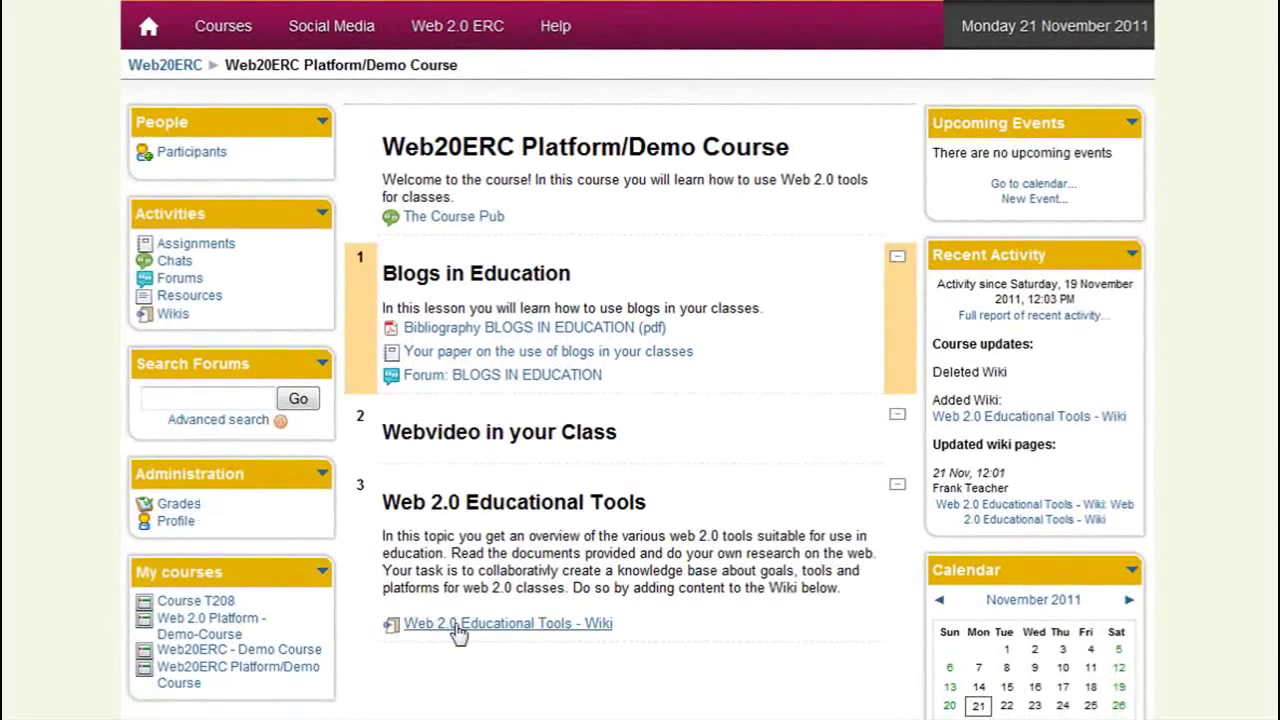
- Create the Goals page with the intro 'Important educational goals that are well supported by Web 2.0 tools are'
left_click(458, 630)
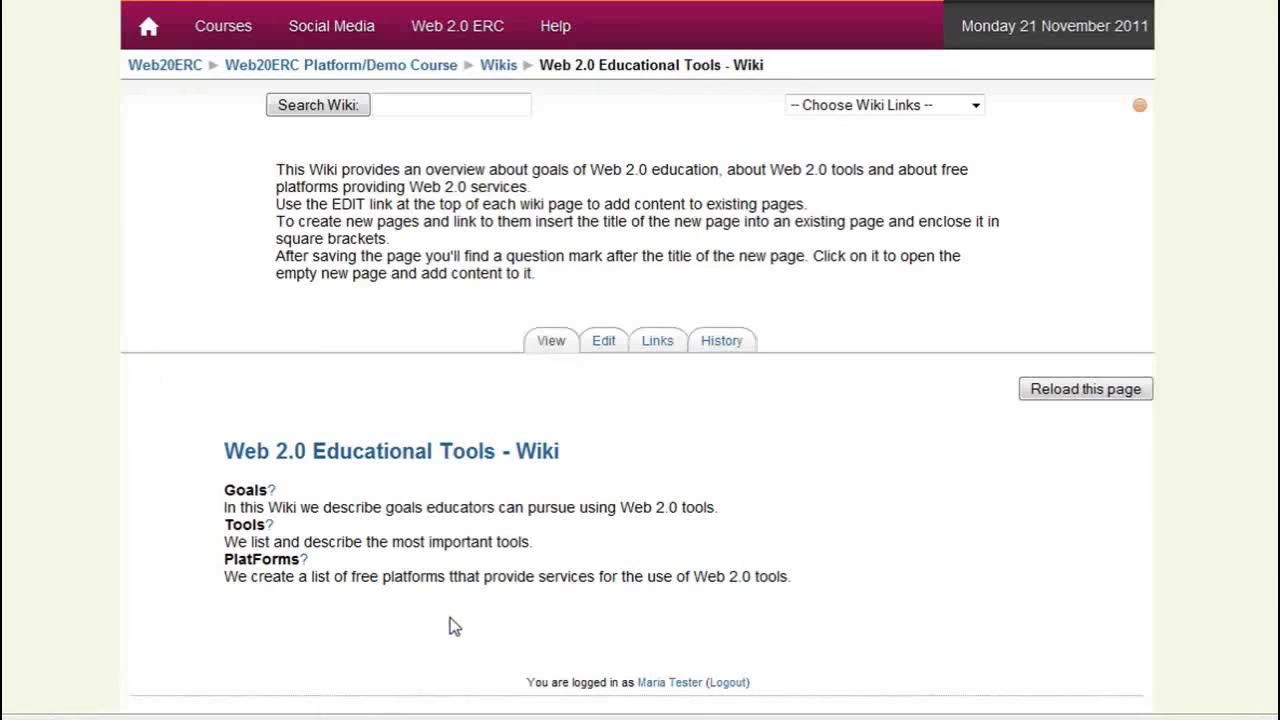
left_click(272, 492)
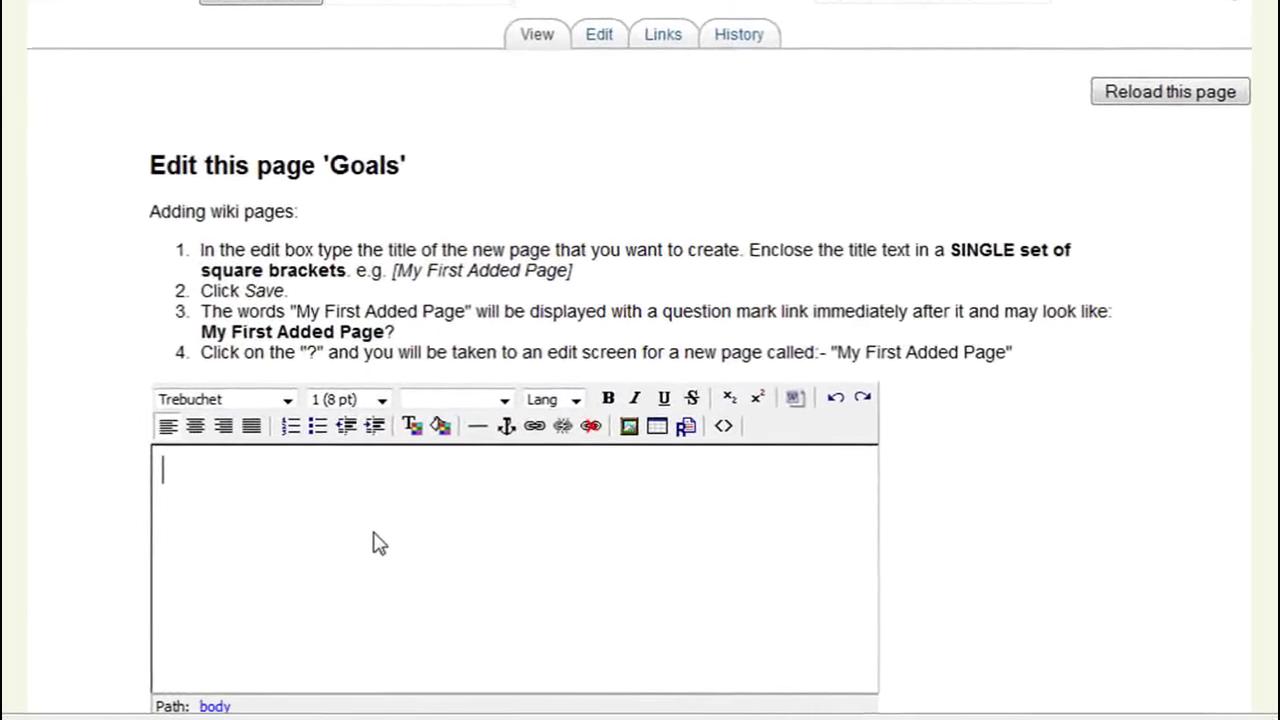
type("Important educational goals that are well supported by Web 2.0 tools are")
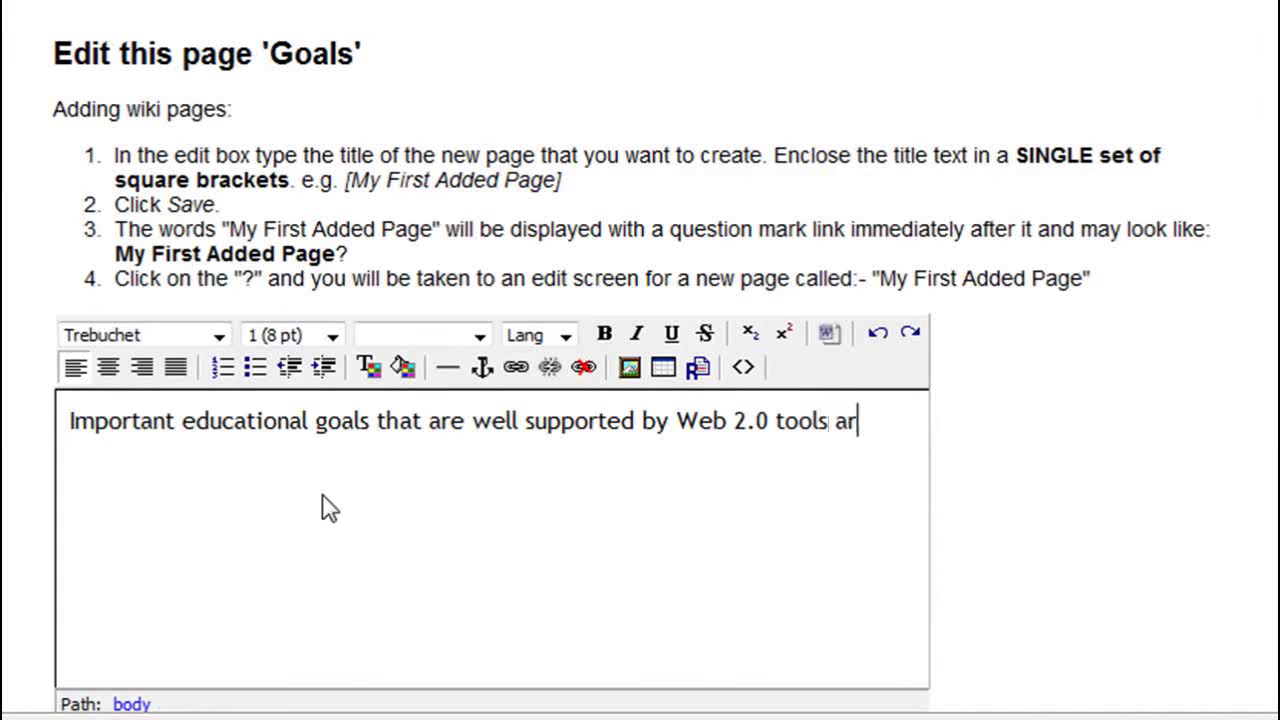
key("Return")
- Add bulleted goals on collaboration with [blogs], collecting knowledge and strengthening motivation, then save
left_click(256, 367)
type("fostering collaboration, e.g. by")
type("building wikis, con")
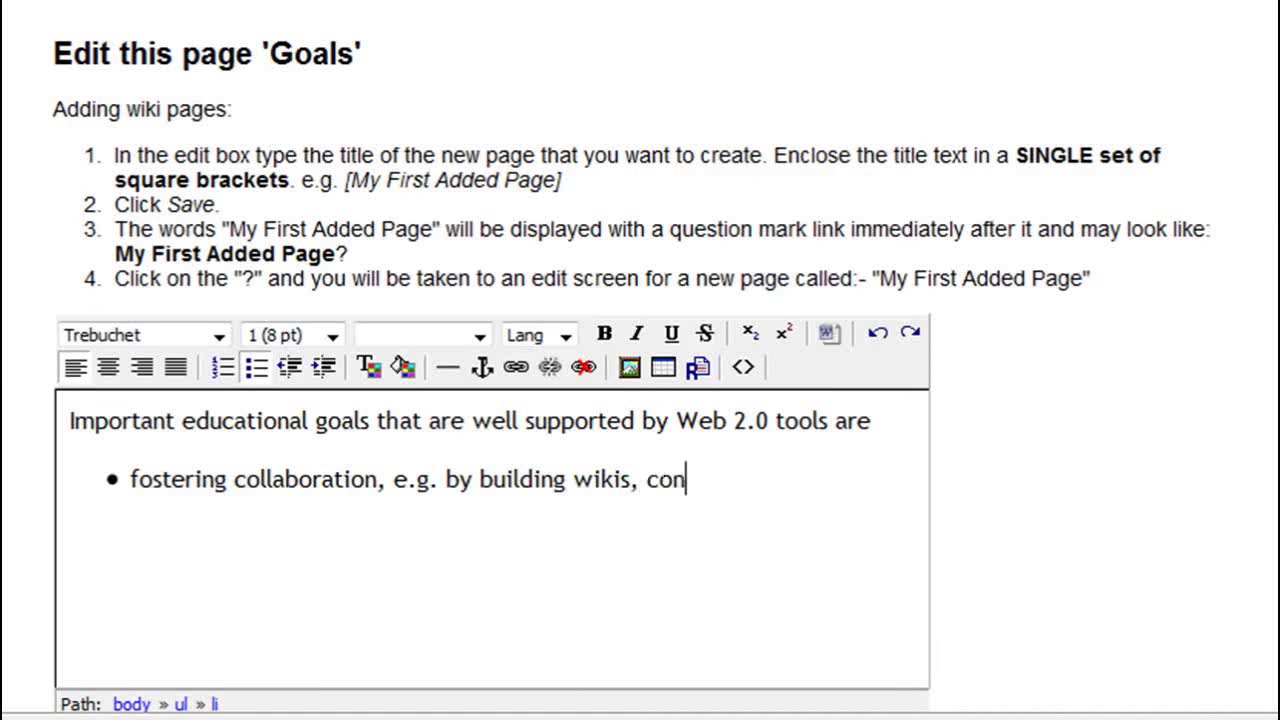
type("tributing to []")
type("blogs")
key("Right")
type(", ")
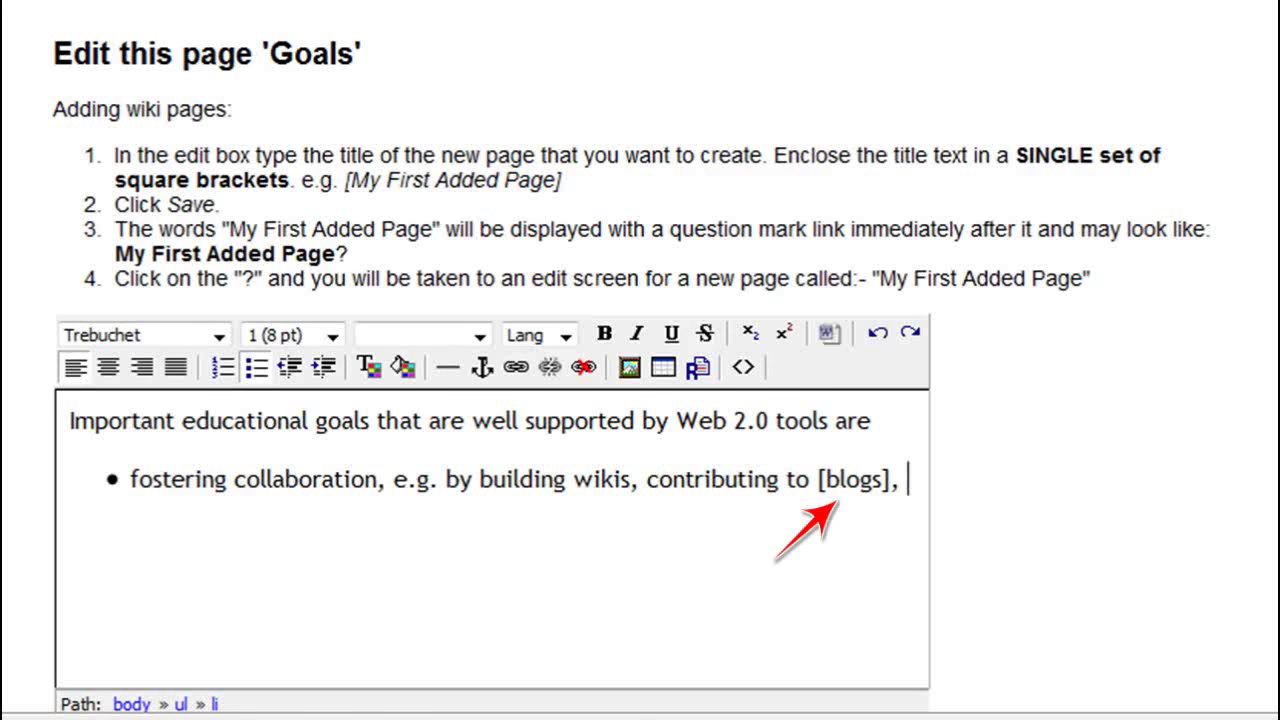
type("participating in a discussion forum")
key("Return")
type("collecting existing knowledge, e.g. by social bookmarking")
key("Return")
type("strengthen motivation, e.g. by creating webvideos, photo-galleries and")
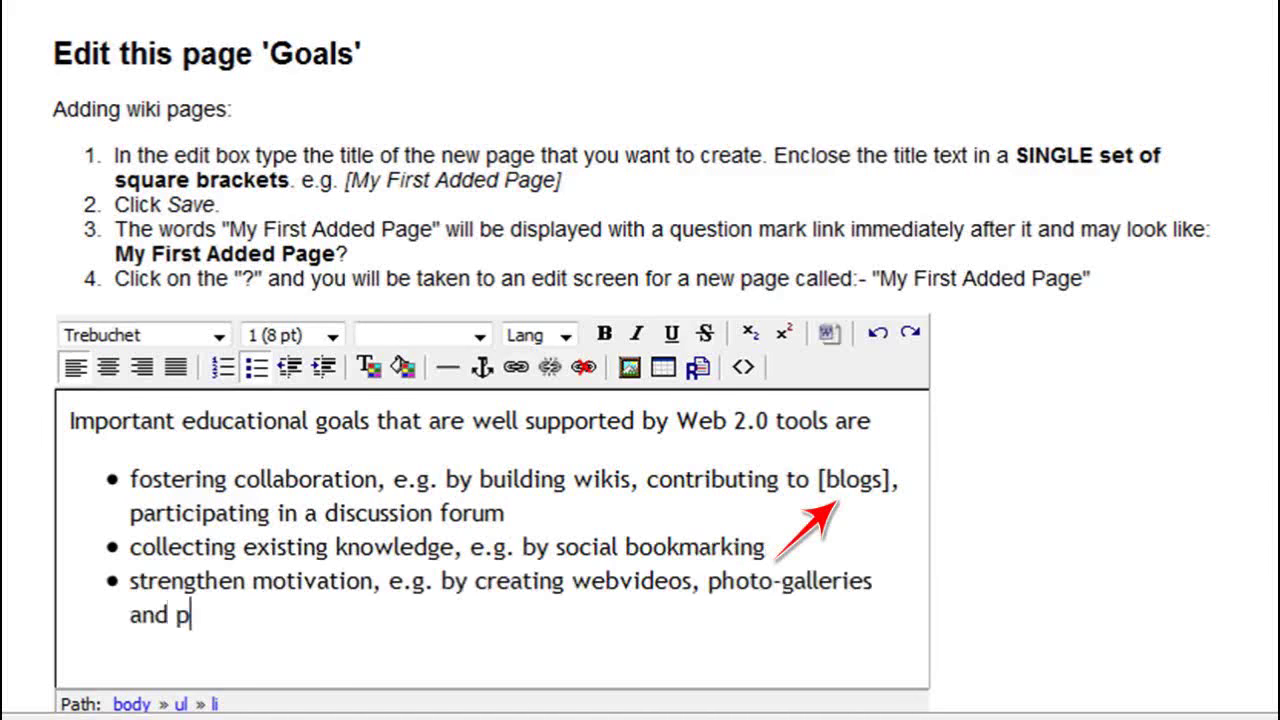
type("podcasts")
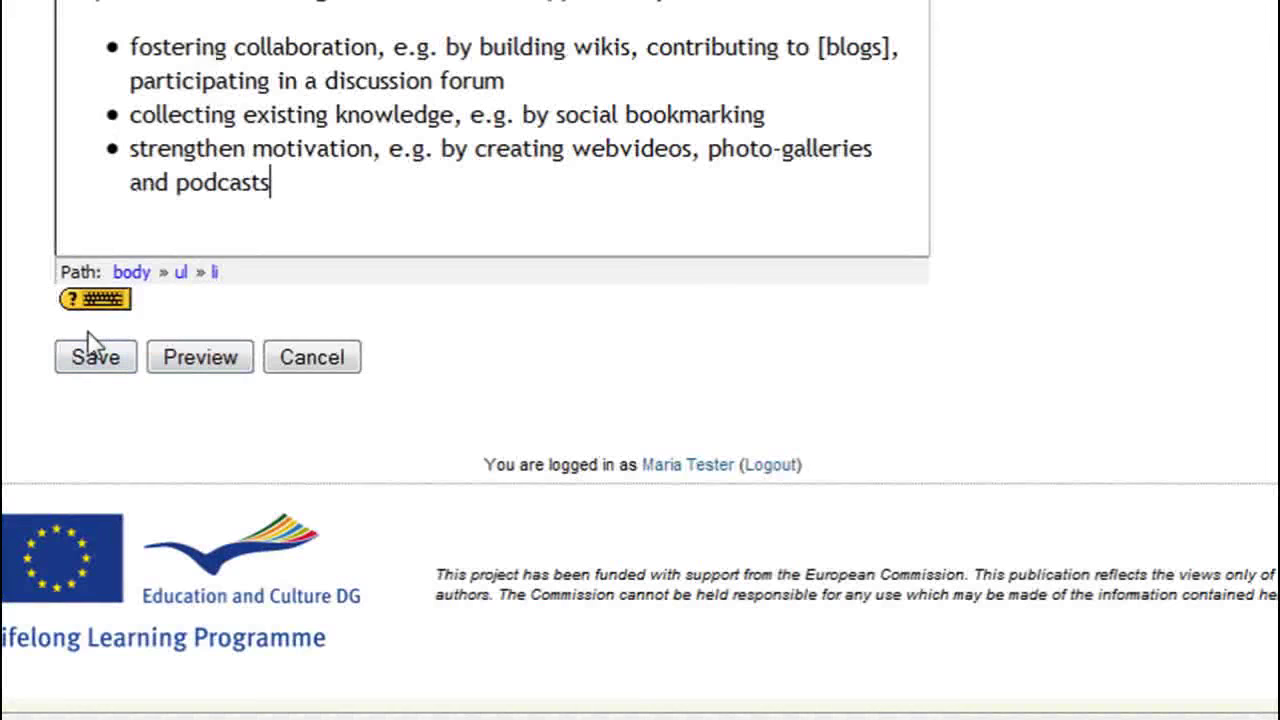
left_click(92, 357)
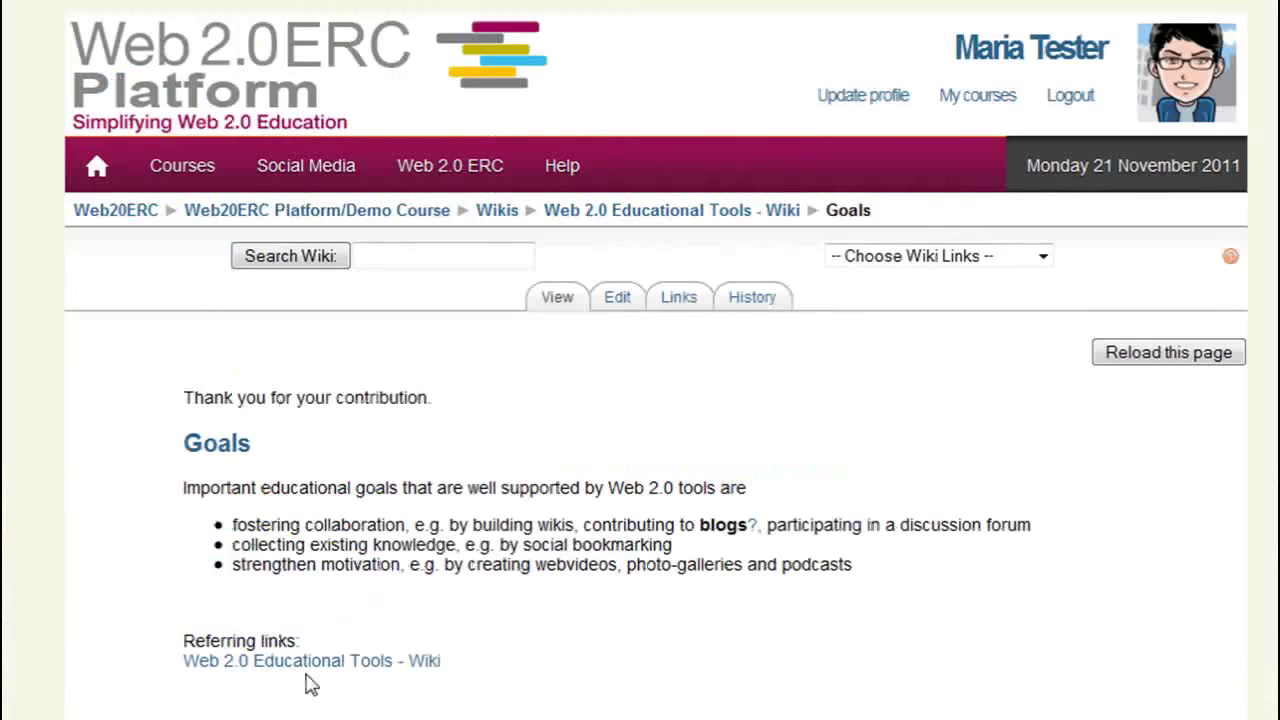
- On the new blogs page, type 'Blogs provide an easy to use way of posting content. ...' plus an italic more-content note
left_click(754, 525)
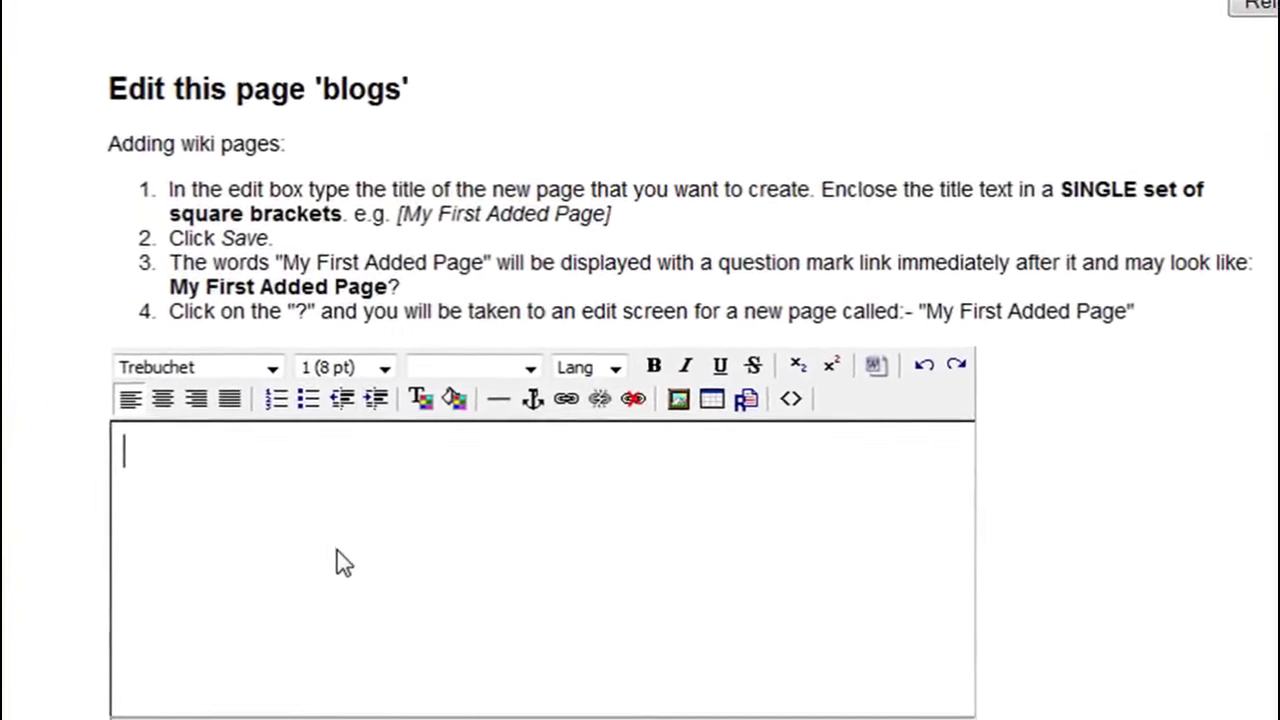
type("Blogs provide an easy to use way of posting content. ")
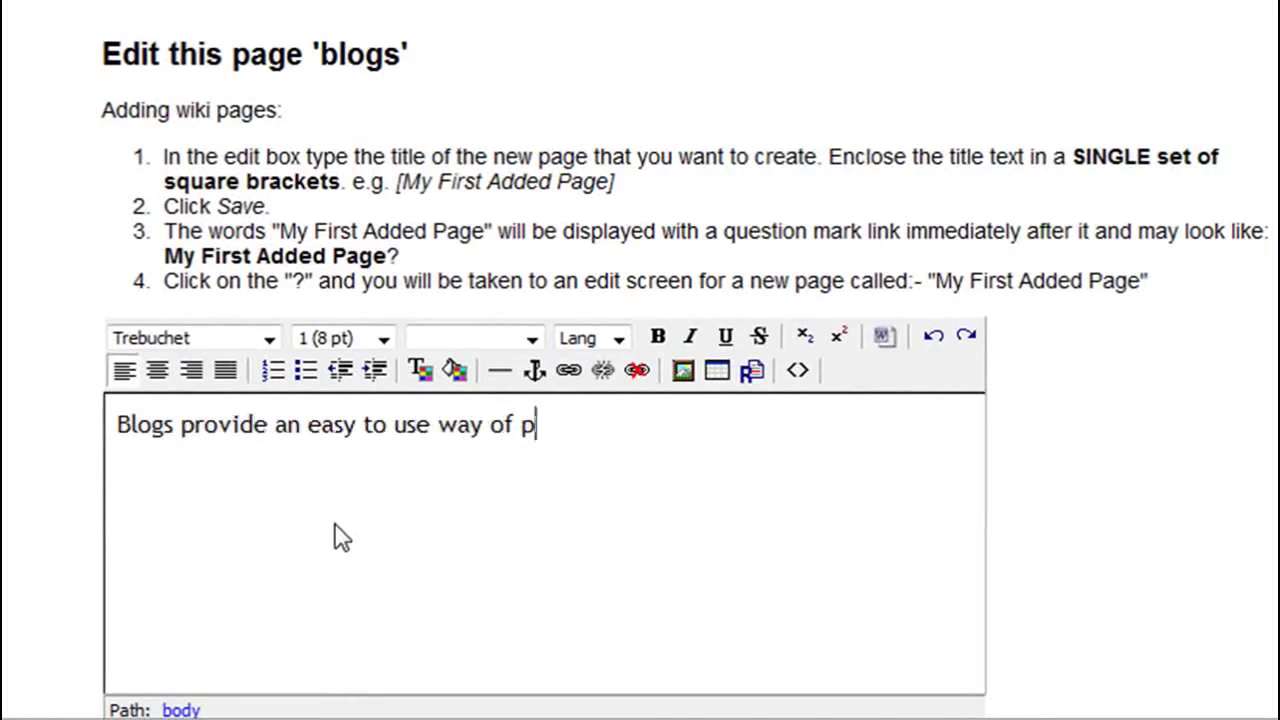
type("...")
key("ctrl+i")
type("more con")
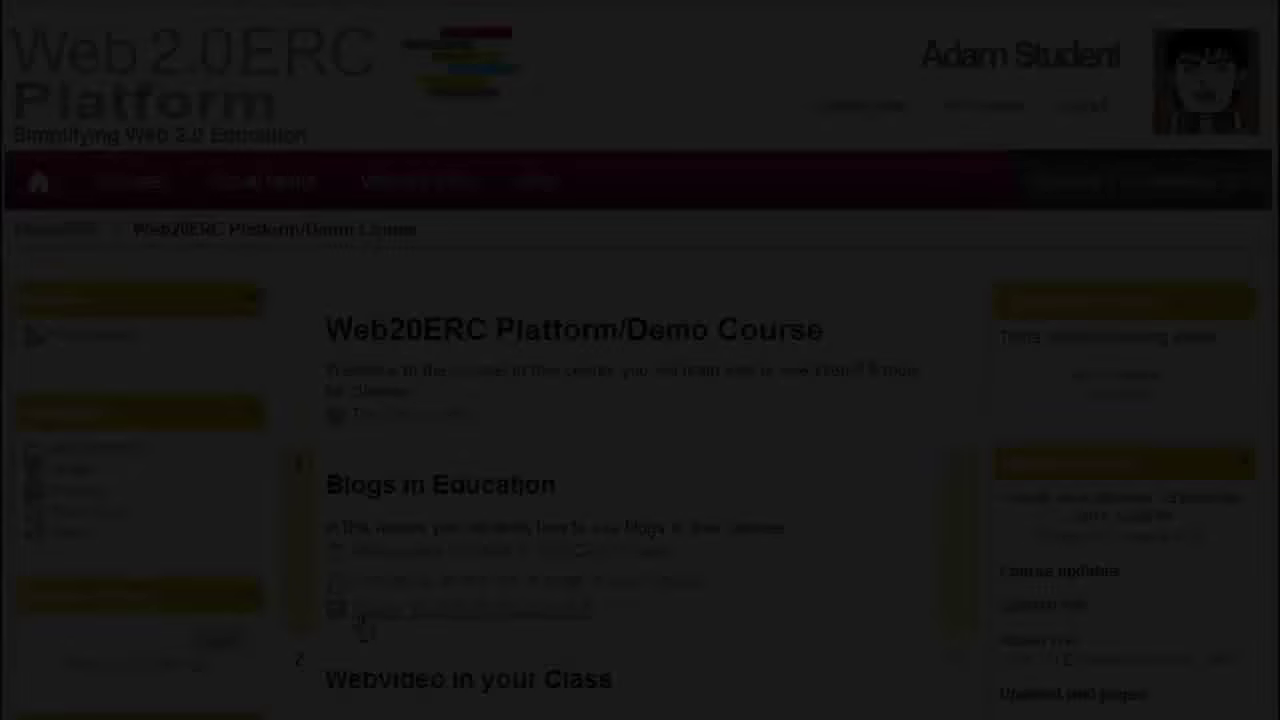
- Create the Tools page with a [Blogs] entry describing asynchronous collaboration and posting blog entries
scroll(963, 571, "down", 5)
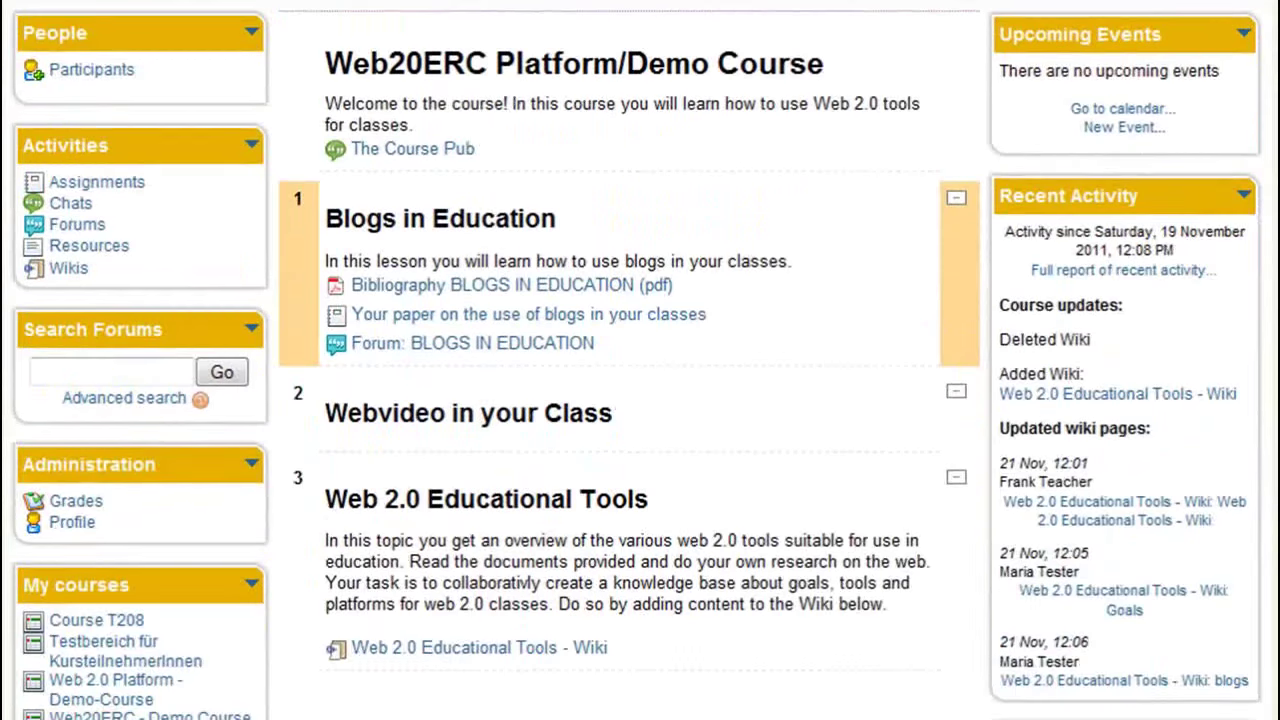
left_click(493, 650)
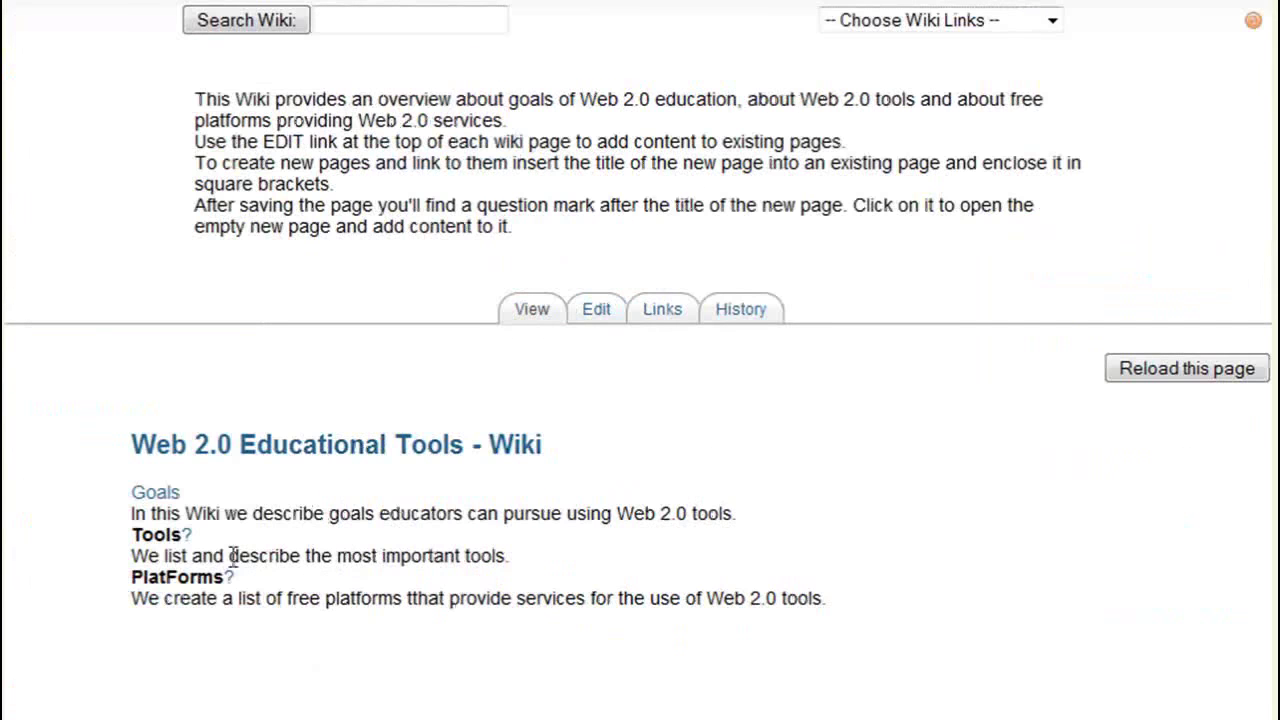
left_click(187, 536)
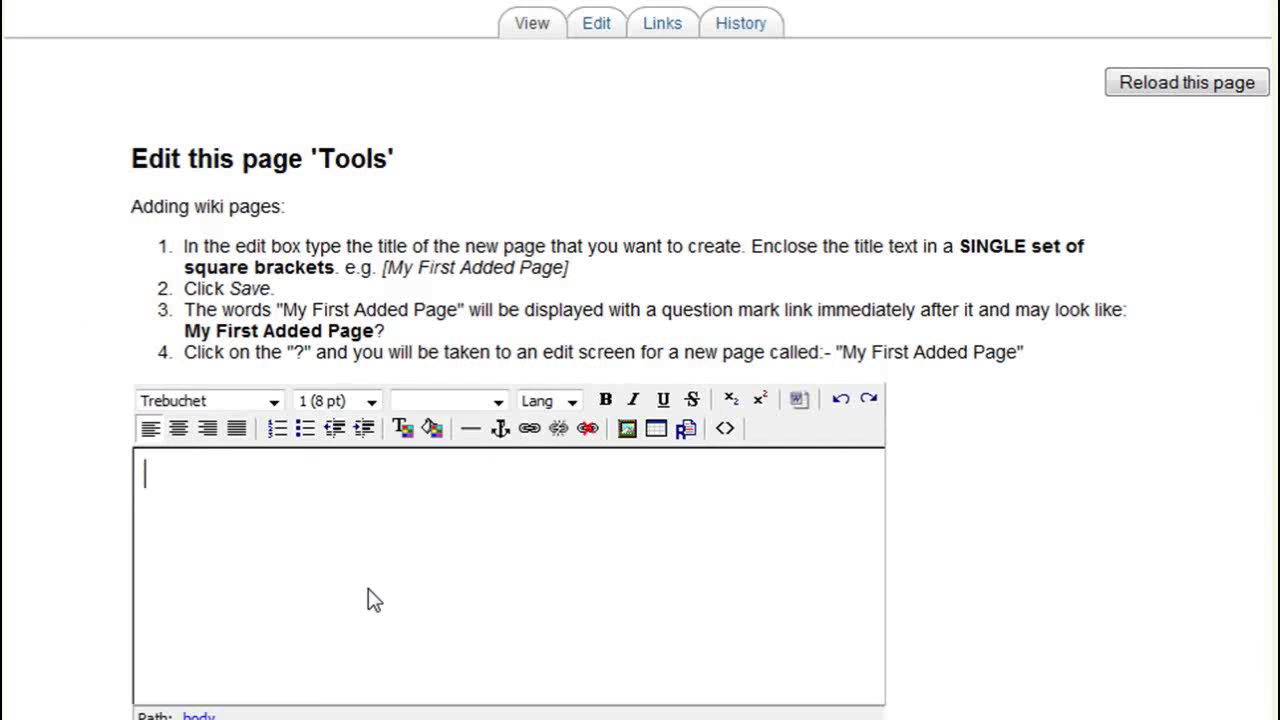
type("Blogs: []")
key("Left")
type("Blogs")
key("Right")
type("can be used to enable asynchronou")
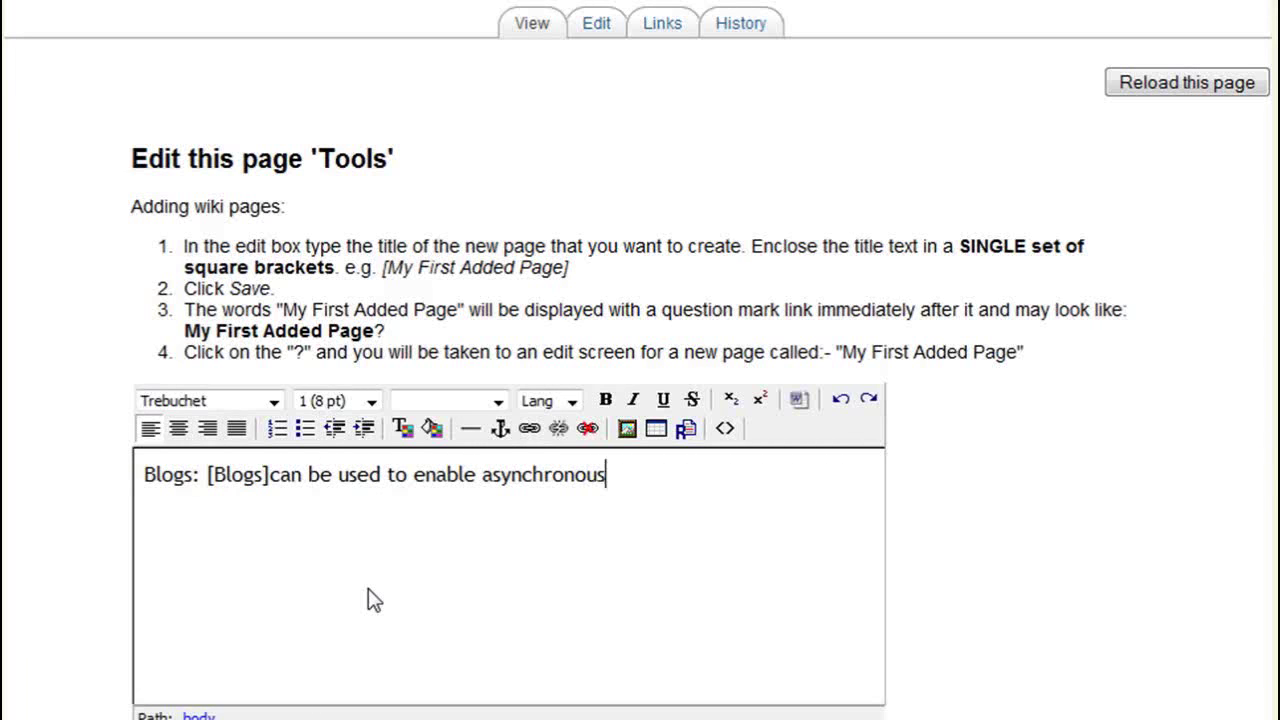
type("s collaboration. A typical assignment could be to post a blo")
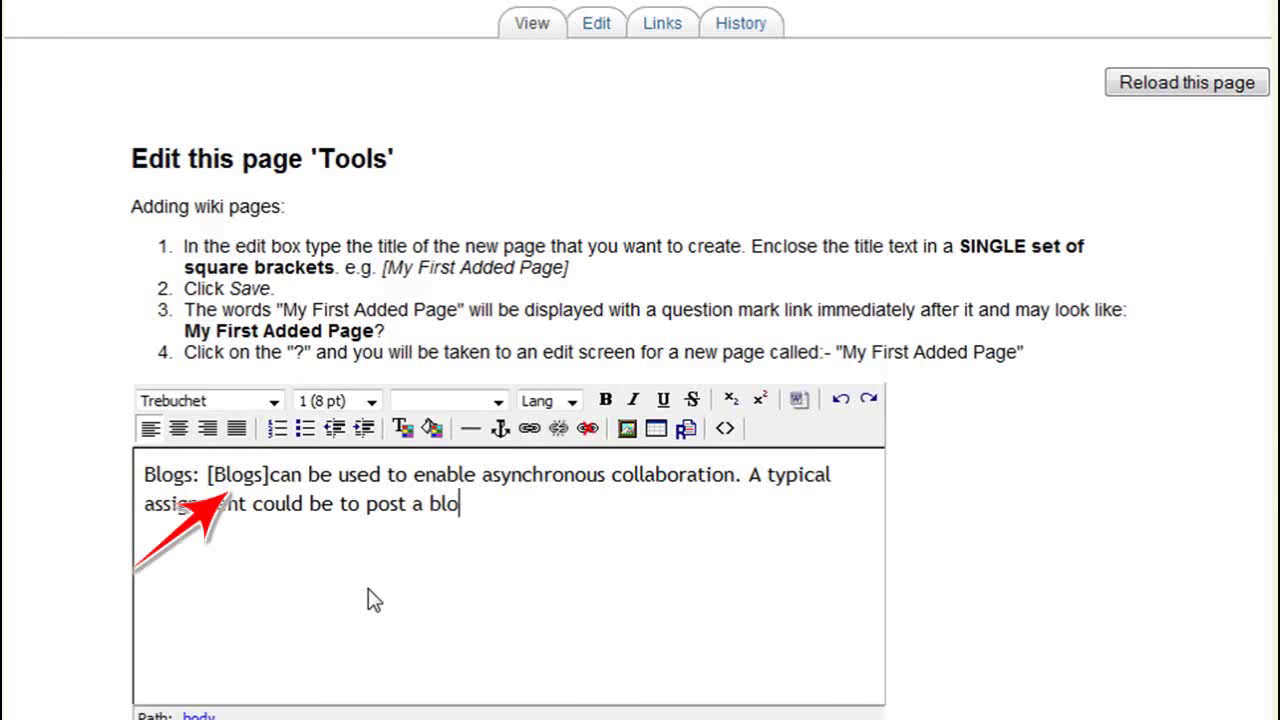
type("gentry and discuss with others by commenting on their blogeintri")
key("BackSpace")
key("BackSpace")
key("BackSpace")
key("BackSpace")
key("BackSpace")
type("ntries.")
- Add a Webvideo entry describing creative class use and a 'Social bookmarking: ...' placeholder line
key("Return")
type("Webvideo: Webvideo is a ")
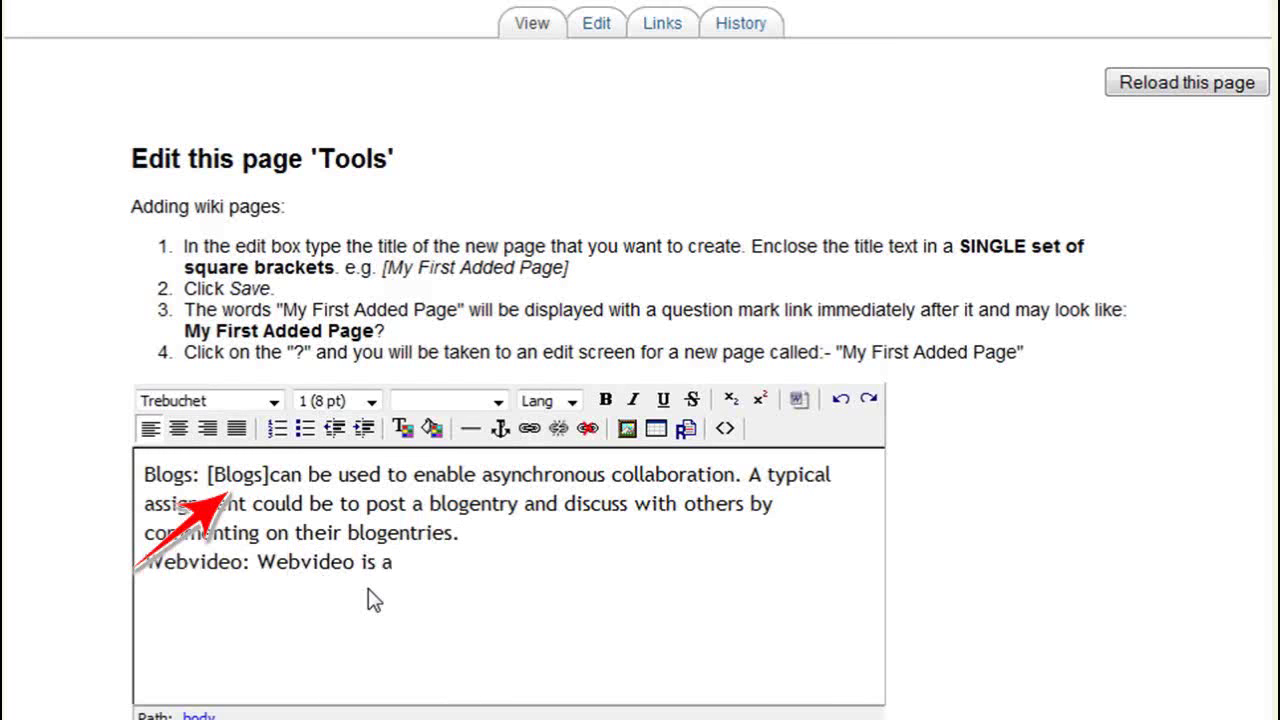
type("very creative tool you can use for your classes. You can have your students do short interviews and embed them to the online-platform of your class.")
key("Return")
type("Social bookmarking: ...")
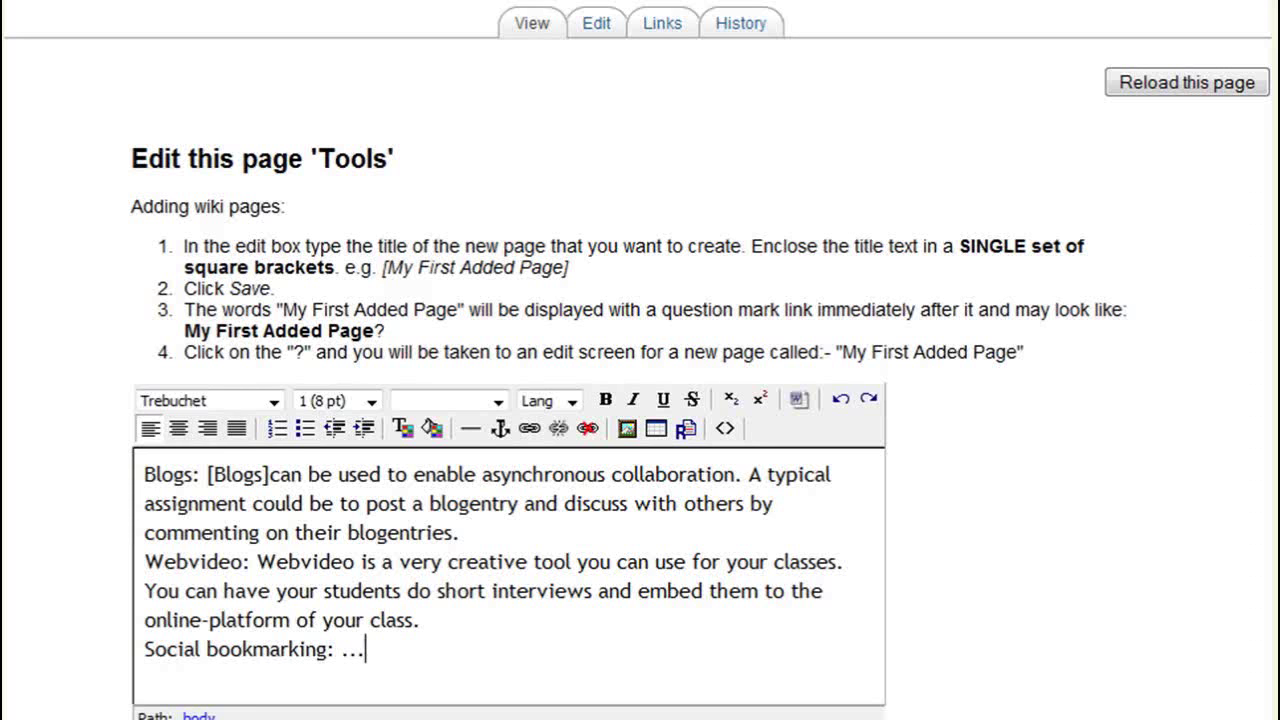
scroll(666, 275, "down", 3)
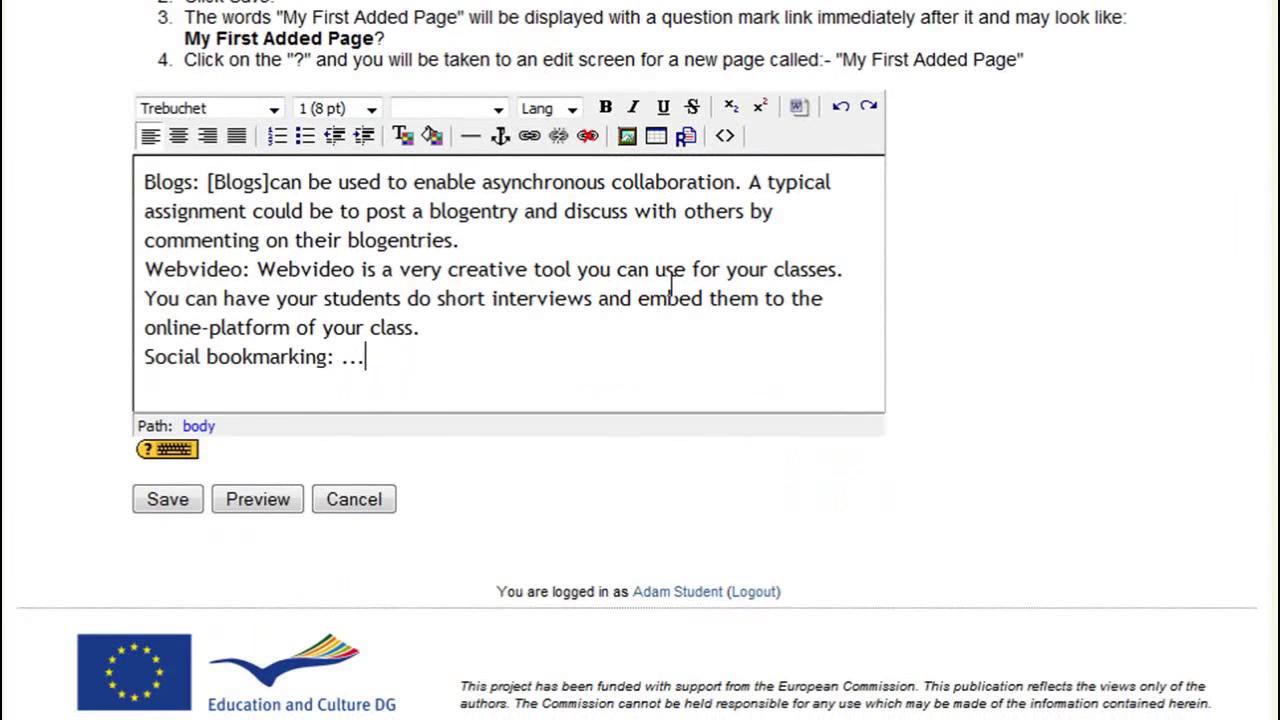
- Save the Tools page, follow its Blogs link, then return through the wiki main page to Tools
left_click(158, 503)
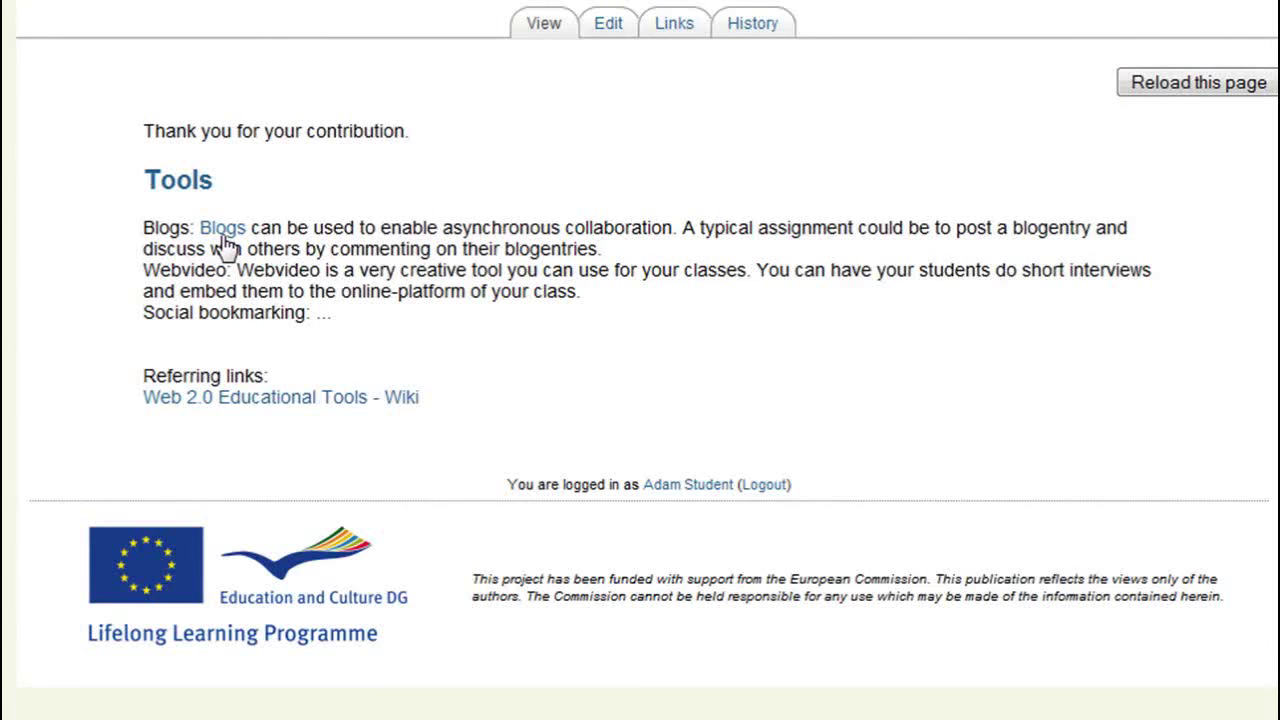
left_click(223, 234)
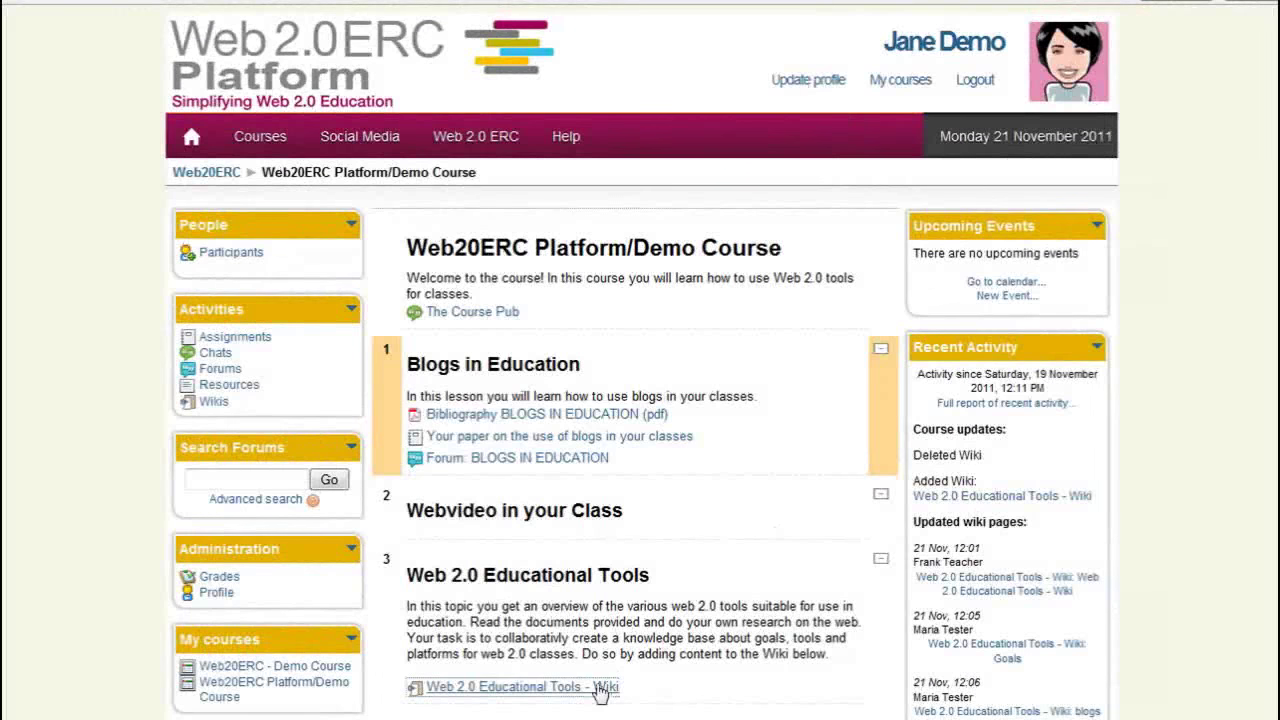
left_click(600, 688)
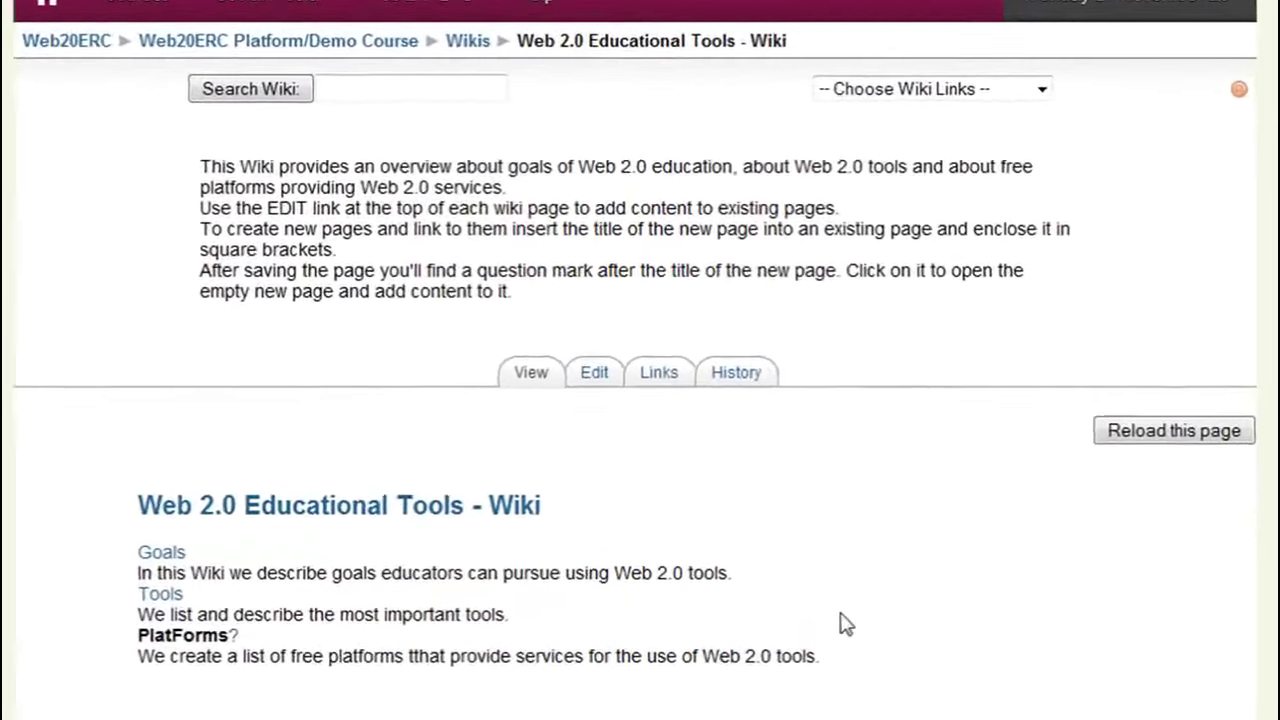
left_click(80, 590)
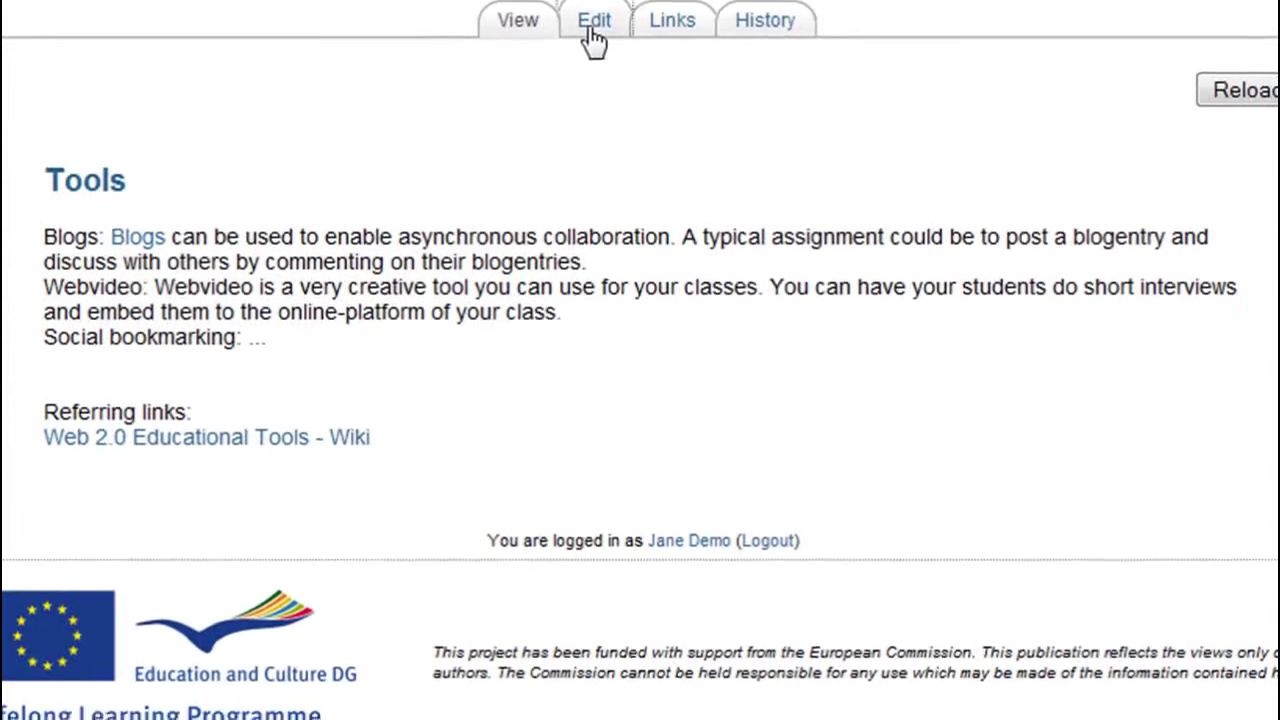
- Replace the '...' after Social bookmarking with a description of classes collaboratively collecting links, and save
left_click(594, 36)
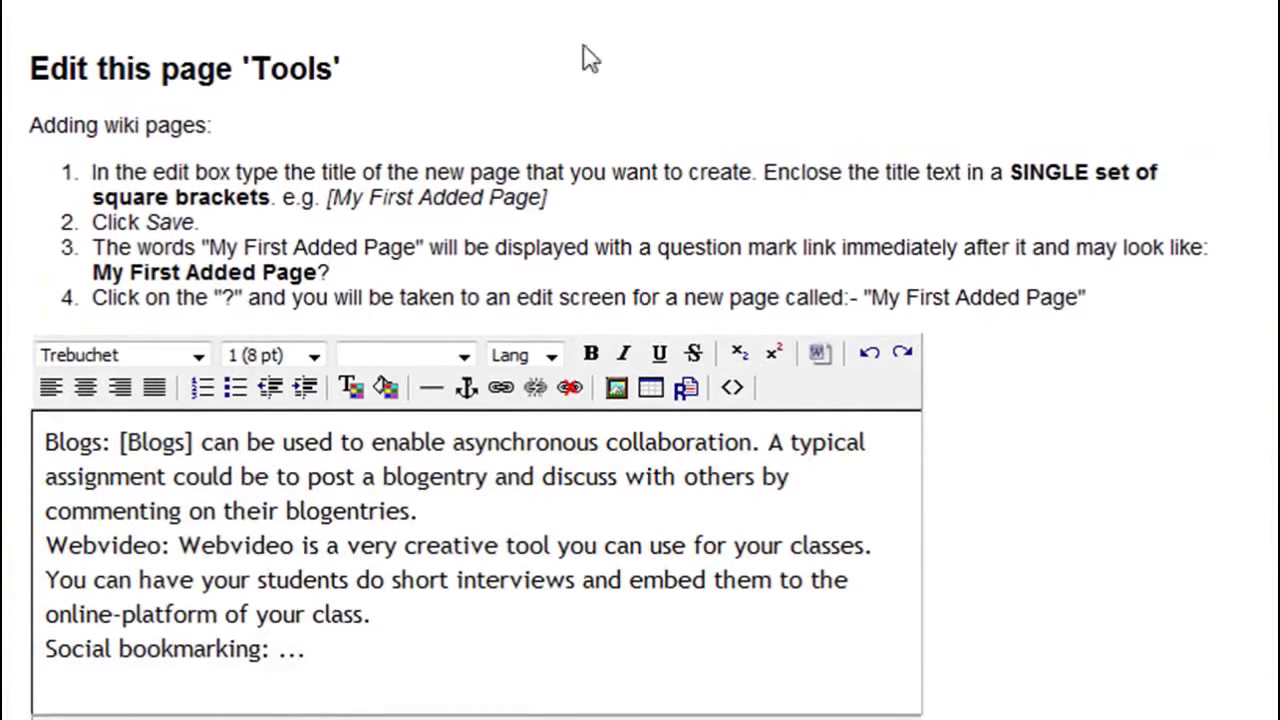
left_click(334, 674)
key("BackSpace")
key("BackSpace")
key("BackSpace")
type("Social Bookmarking allows classes to co")
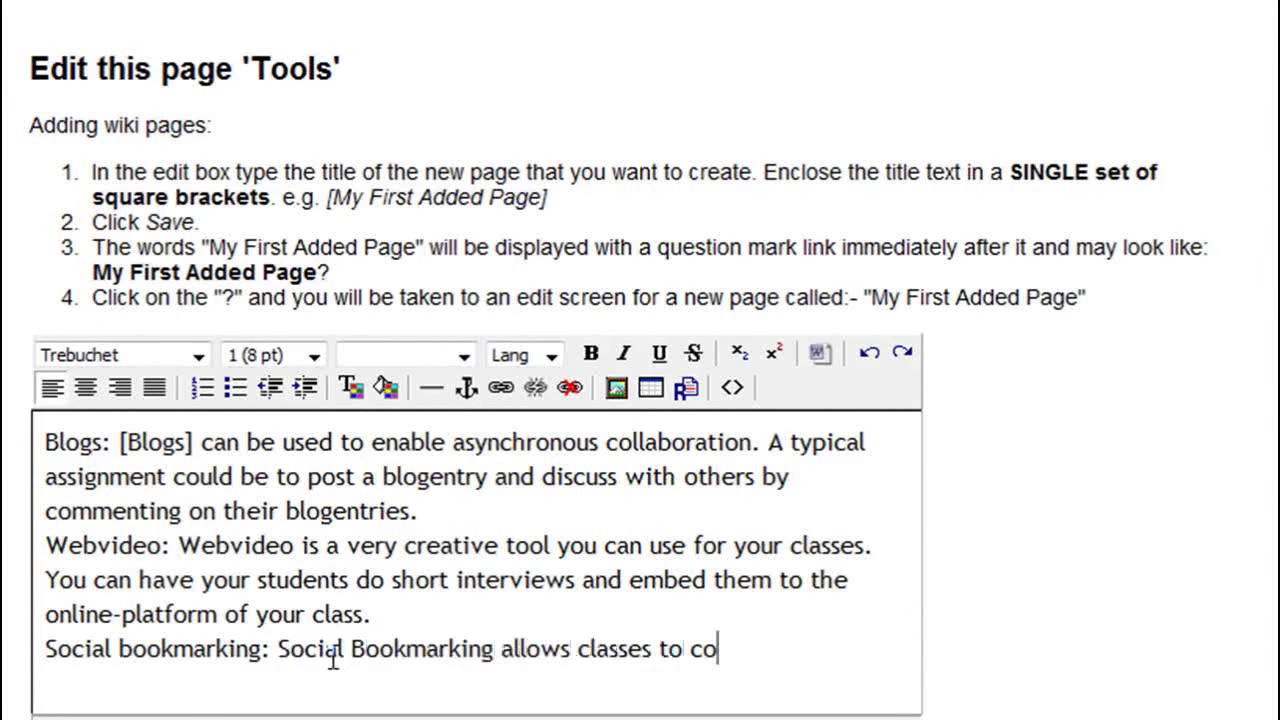
type("llaboratively collect links about a subject, comment them and share them publicly.")
left_click(68, 380)
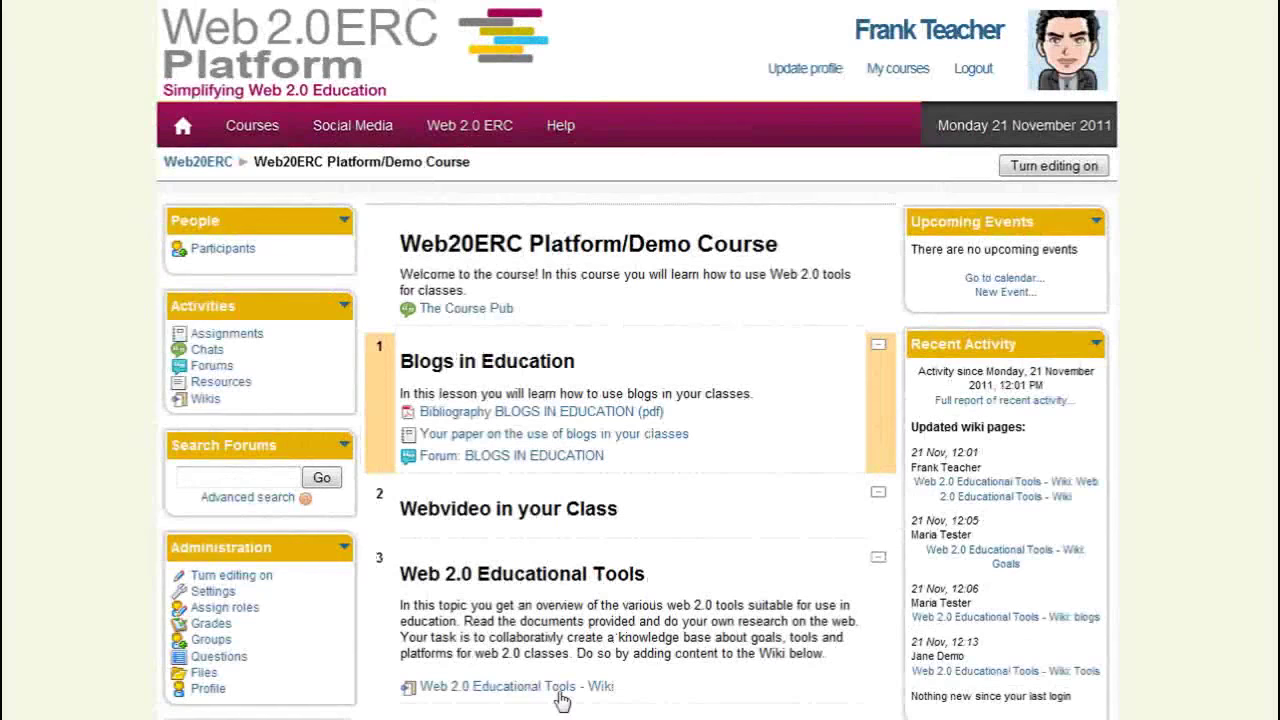
- As teacher, browse from the wiki main page to Goals, then the blogs page, then back to Tools
left_click(552, 690)
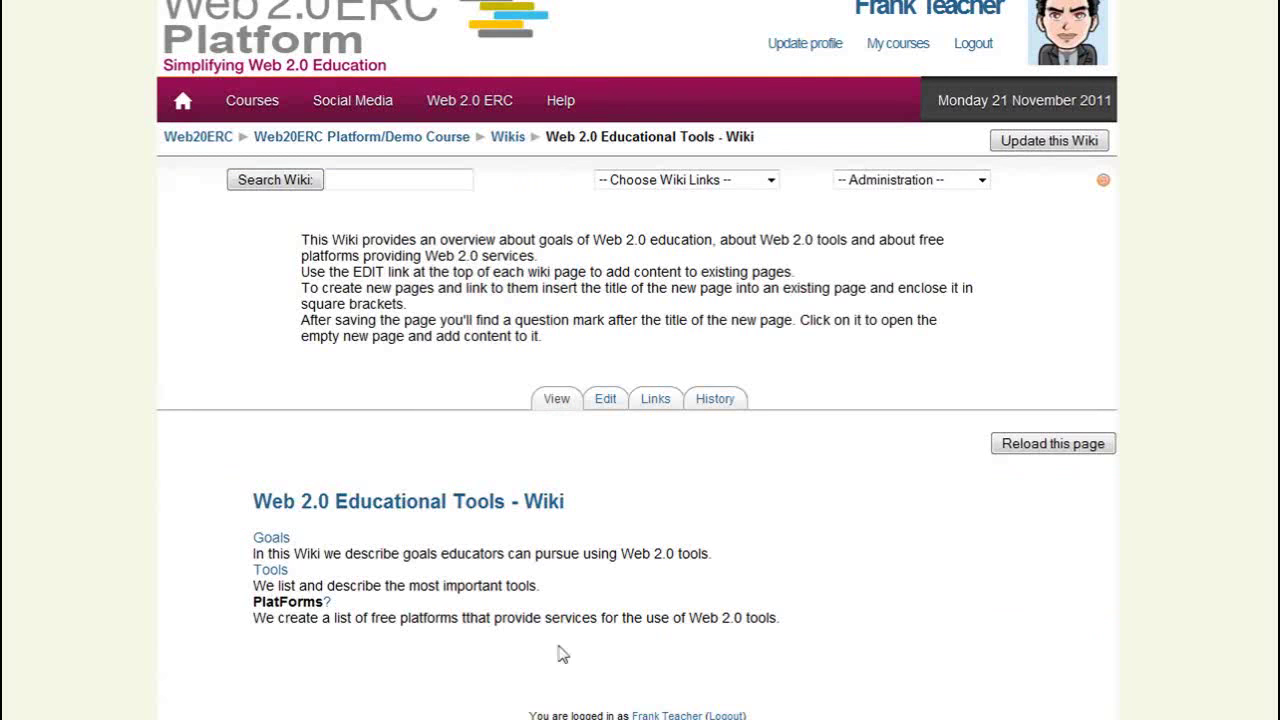
left_click(272, 540)
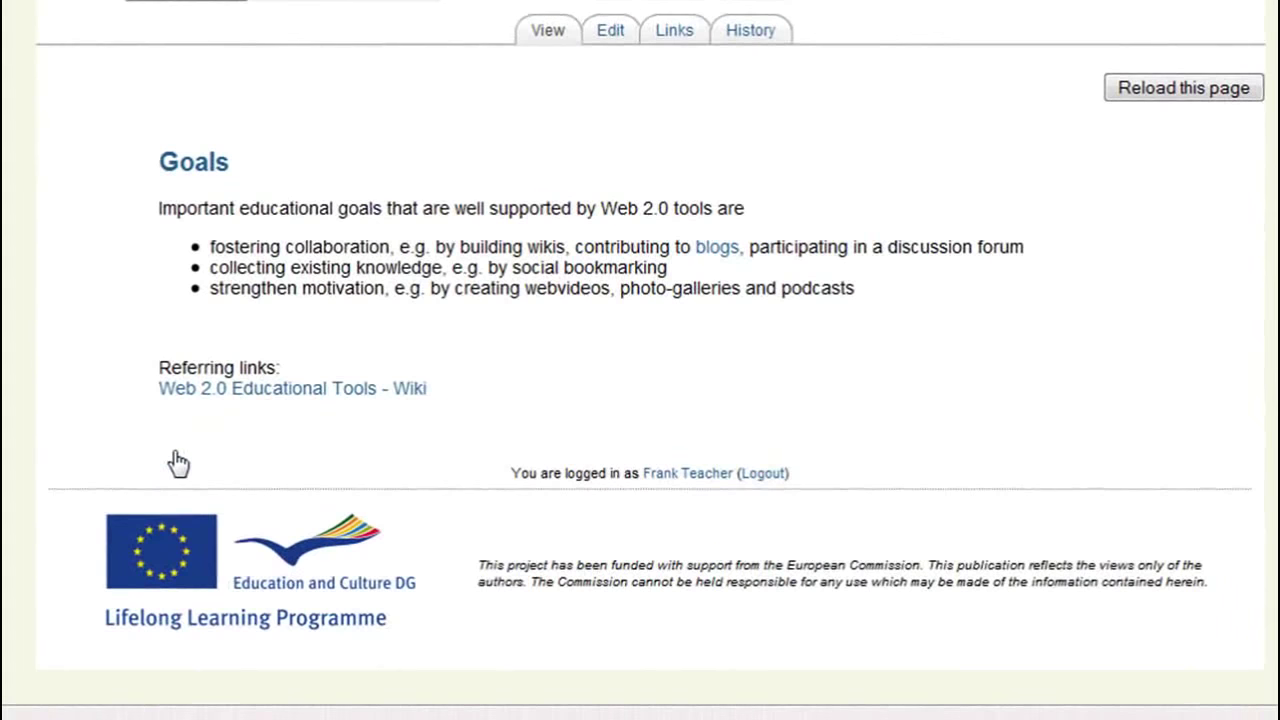
left_click(720, 252)
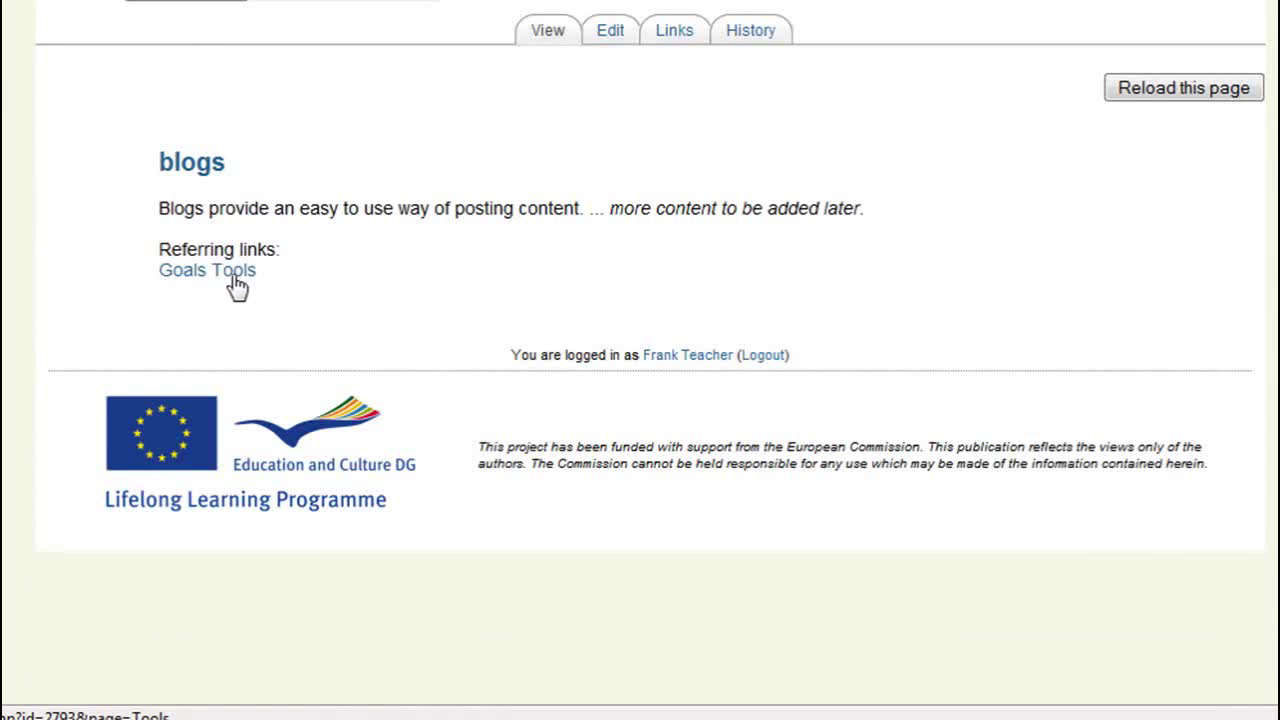
left_click(218, 280)
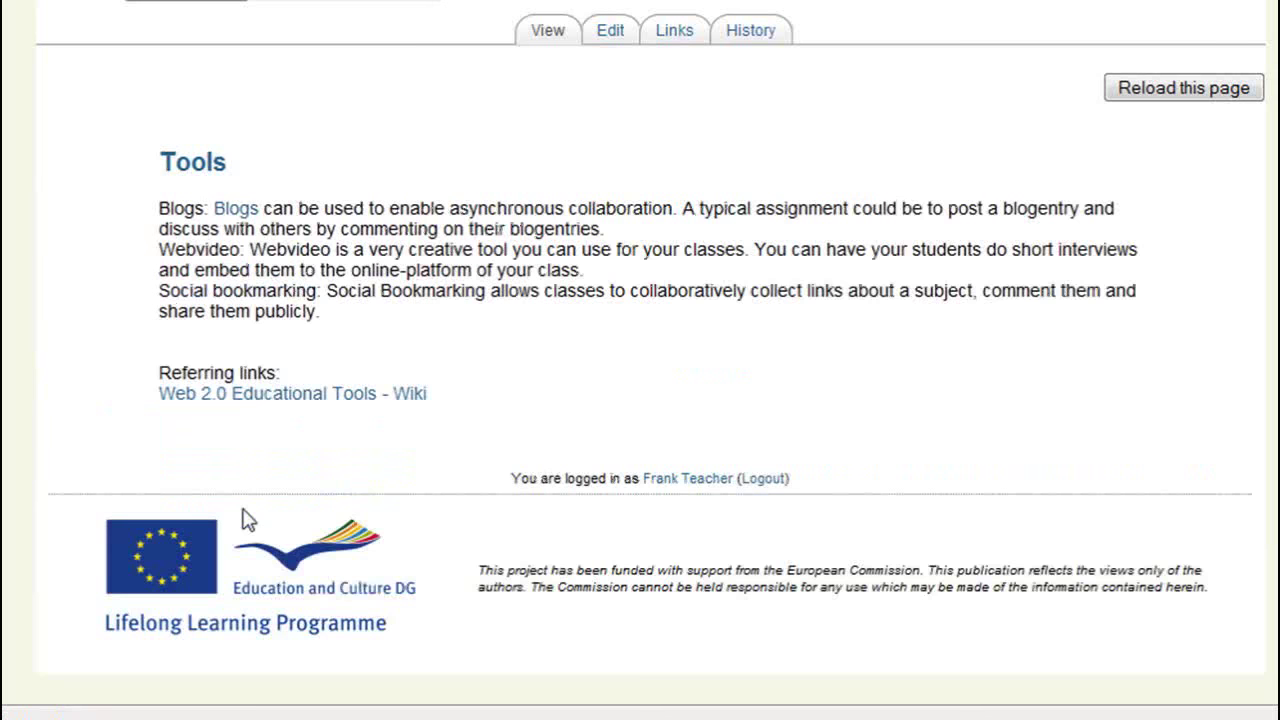